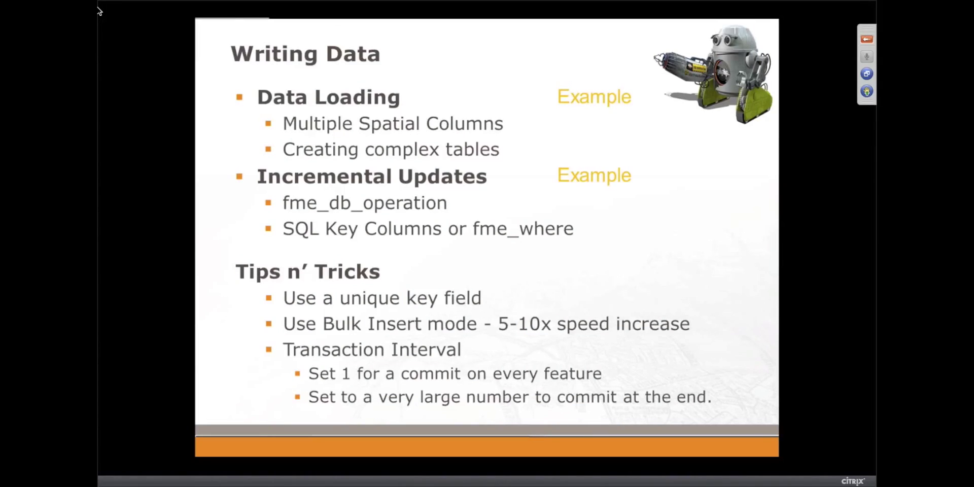
- Bring up the Windows Start menu while the Writing Data slide stays on screen
key(super)
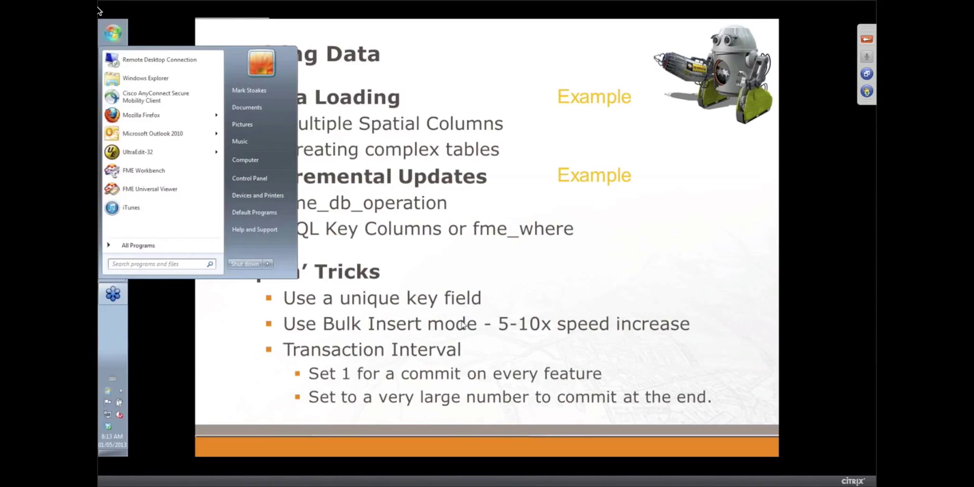
- Switch to FME Workbench and close the loaded SQL Executor workspace
click(121, 357)
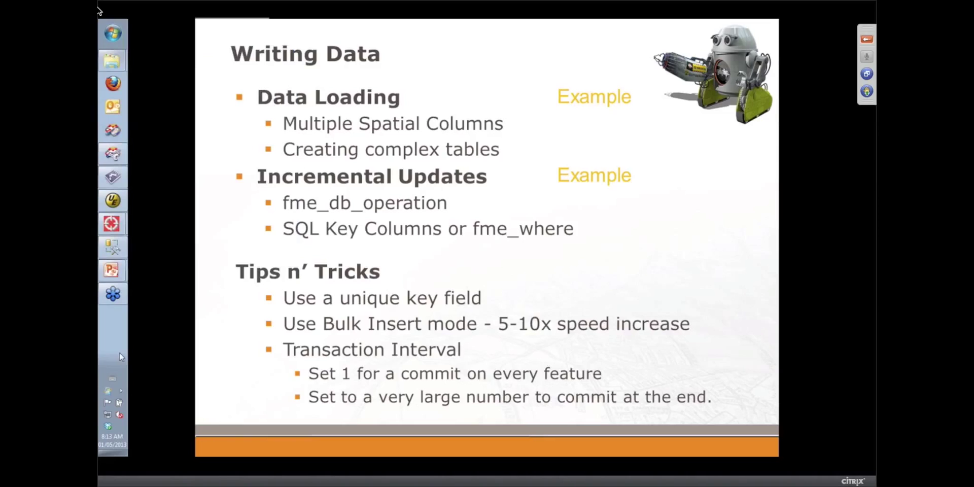
click(113, 154)
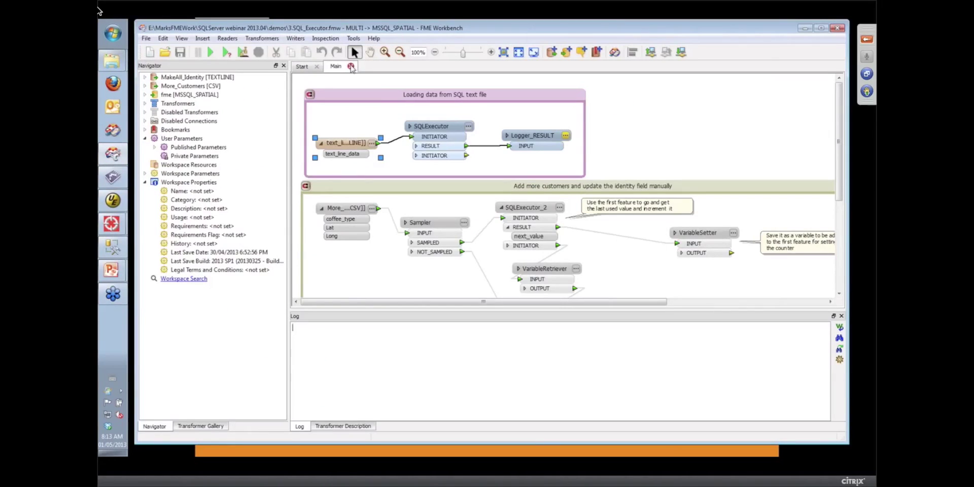
click(351, 66)
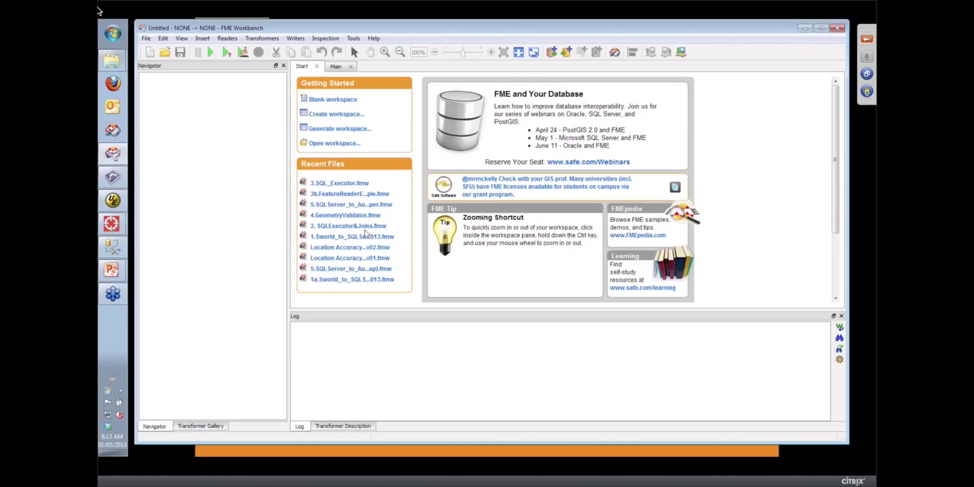
- Open 1.Sworld_to_SQLServerSpatial_Loader_V01 2013.fmw from Recent Files, zoomed into Create Multiple Geometry Table
click(365, 236)
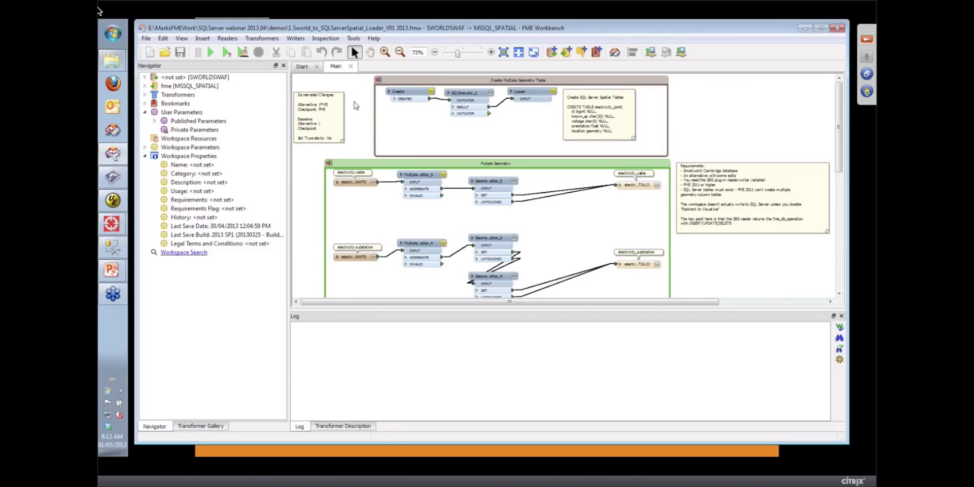
scroll(360, 107, up, 1)
scroll(361, 107, up, 3)
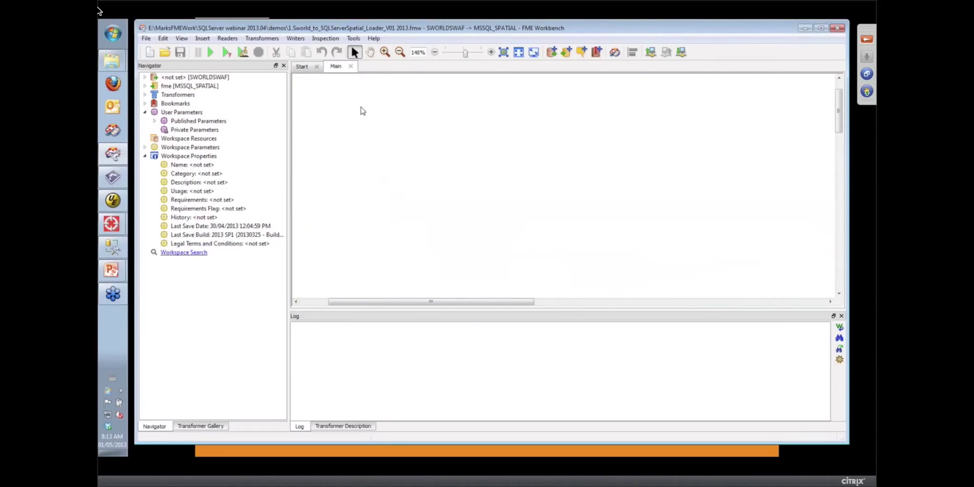
scroll(361, 110, up, 1)
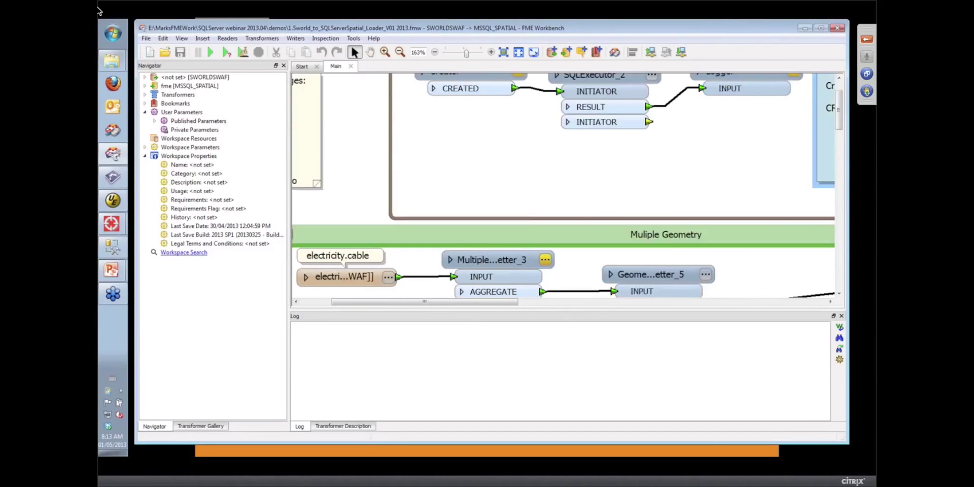
scroll(842, 91, up, 1)
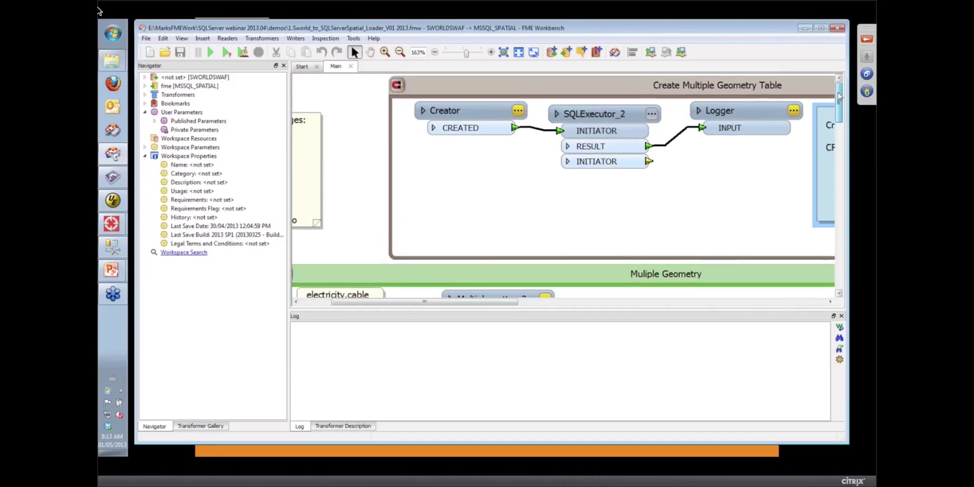
mouse_move(113, 223)
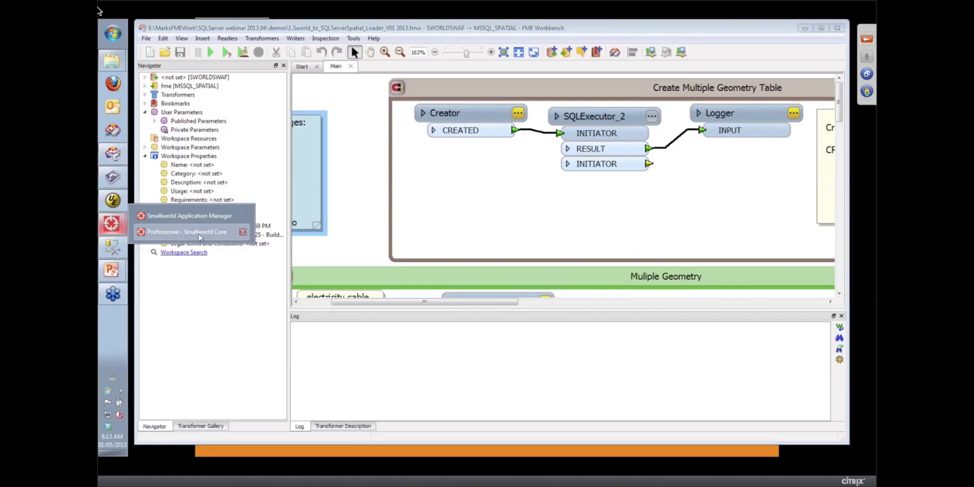
- In Smallworld Core, show the Electric Network saved view, then minimise the map window
click(176, 233)
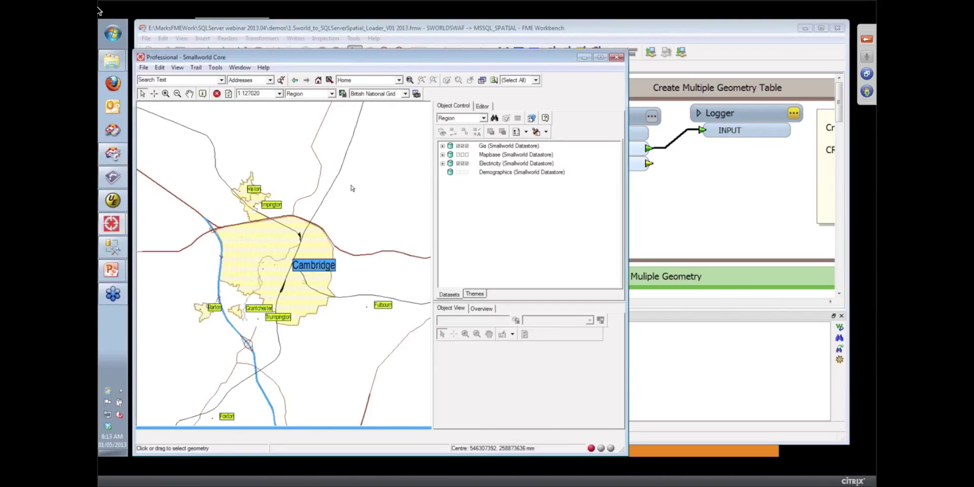
click(399, 81)
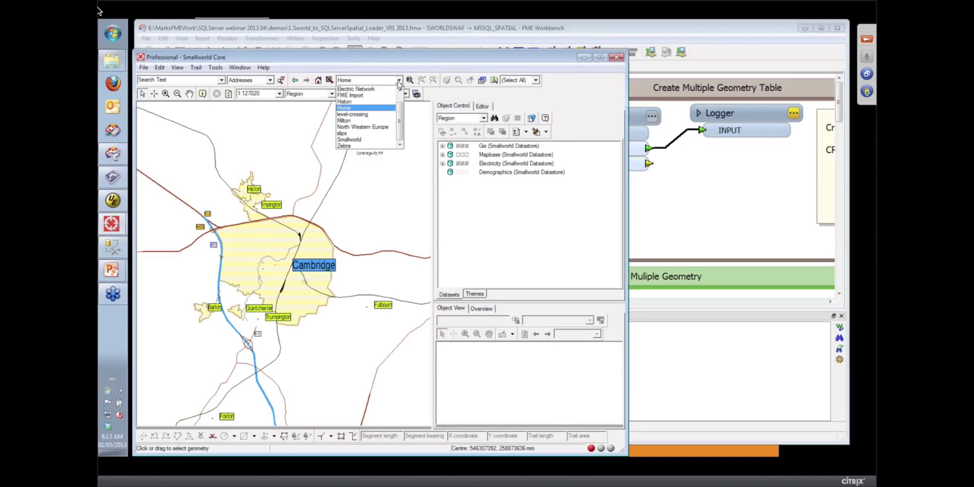
click(363, 89)
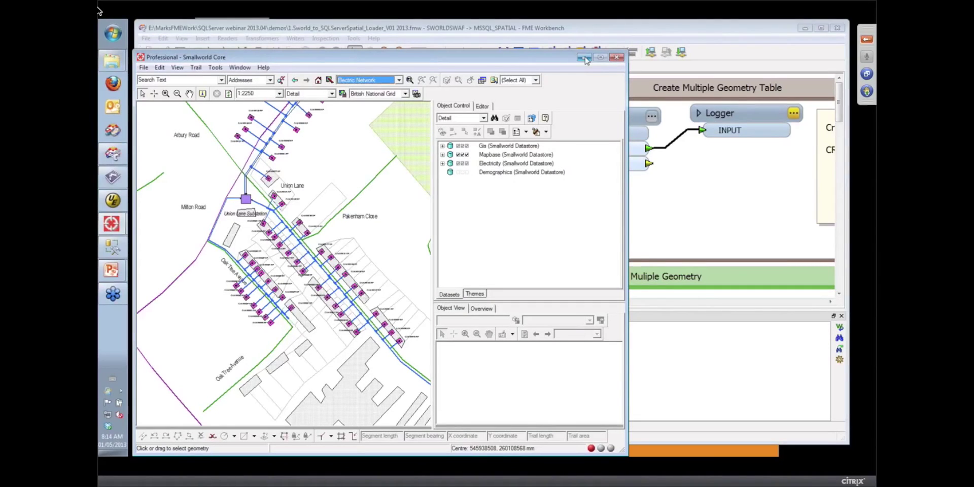
click(585, 57)
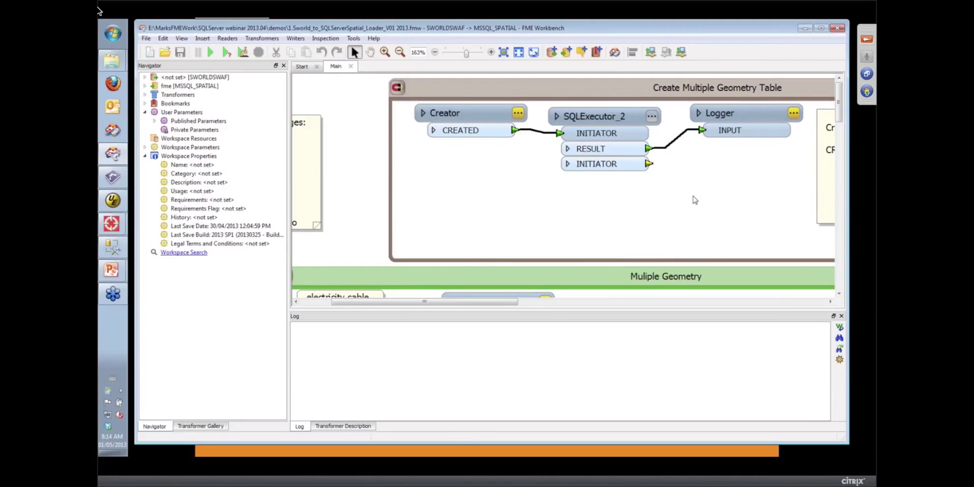
- Open SQLExecutor_2's parameters and expand its SQL Statement to read the CREATE TABLE script
click(652, 116)
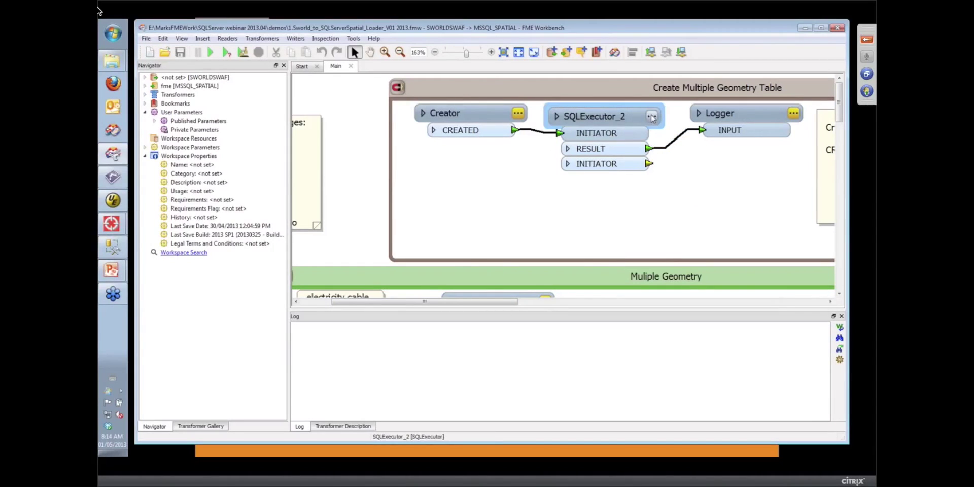
mouse_move(653, 117)
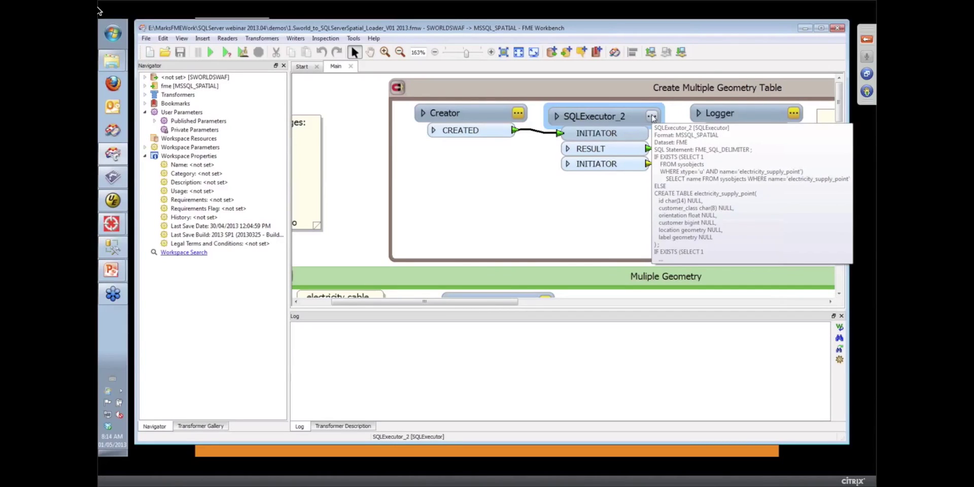
click(652, 117)
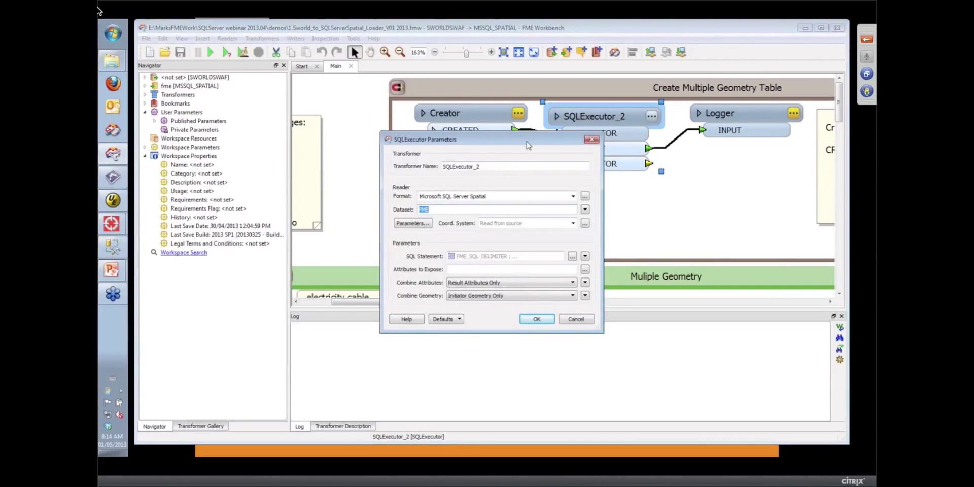
drag(524, 139, 487, 86)
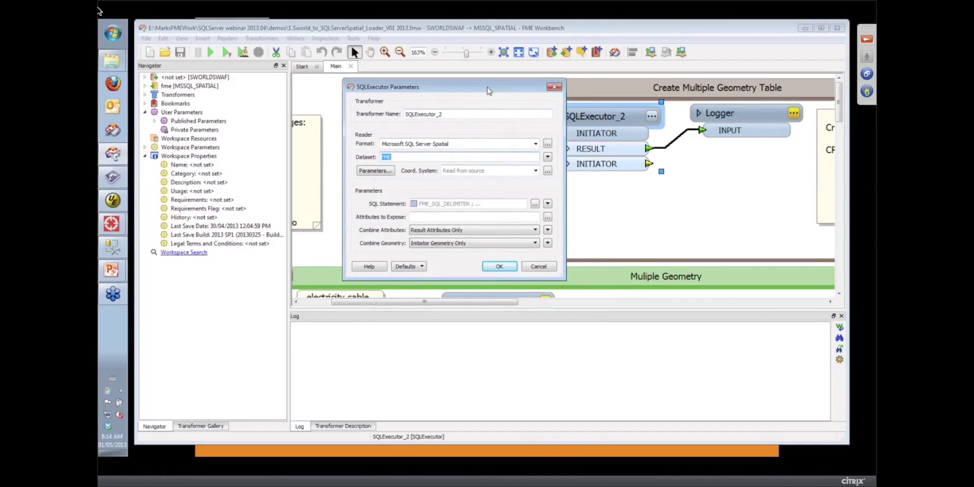
click(534, 204)
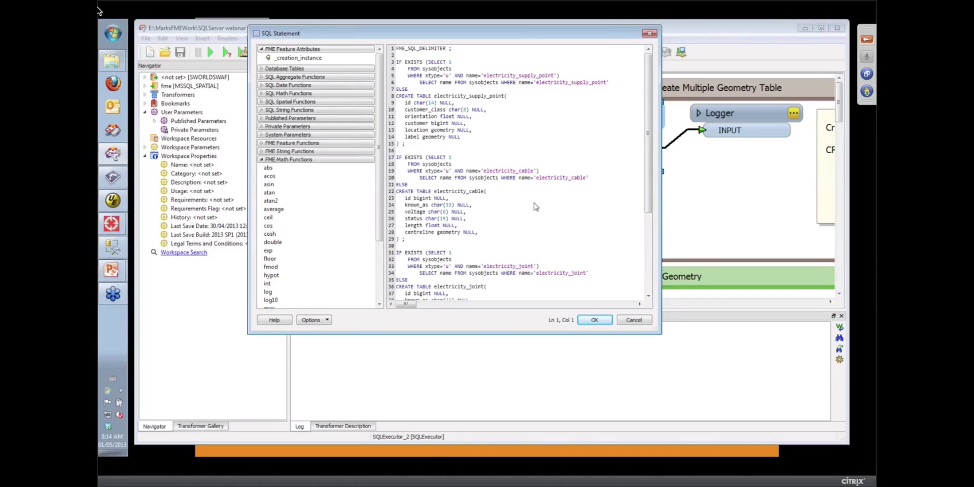
click(416, 129)
- Expand Database Tables, dbo.cambridge_road's columns, and the SQL Aggregate and Date function lists
click(262, 69)
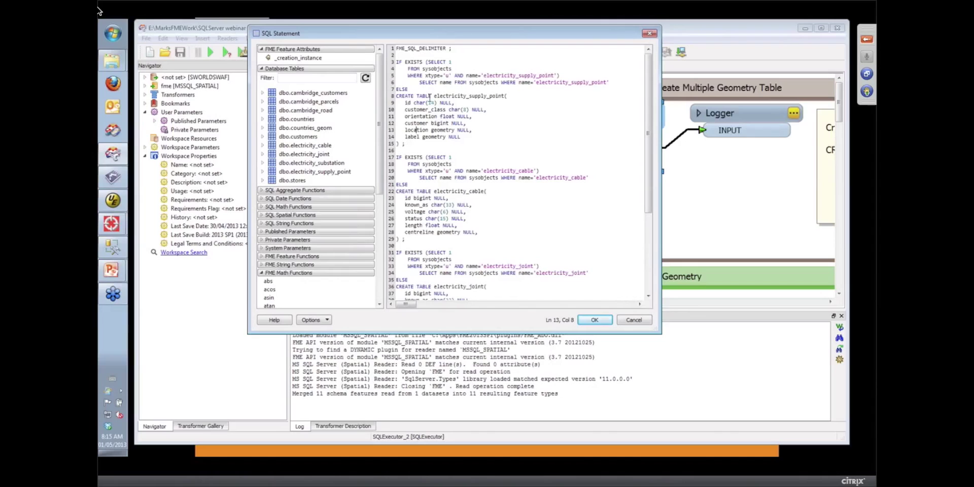
click(263, 110)
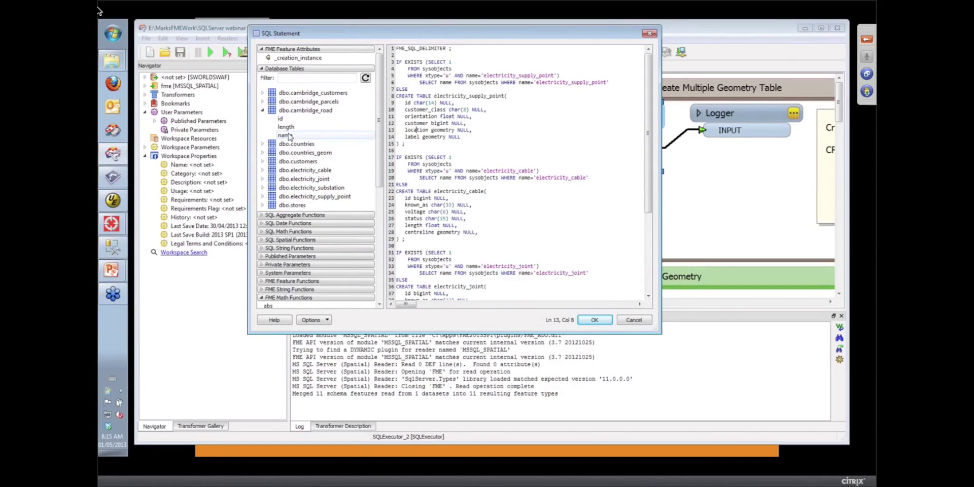
click(262, 216)
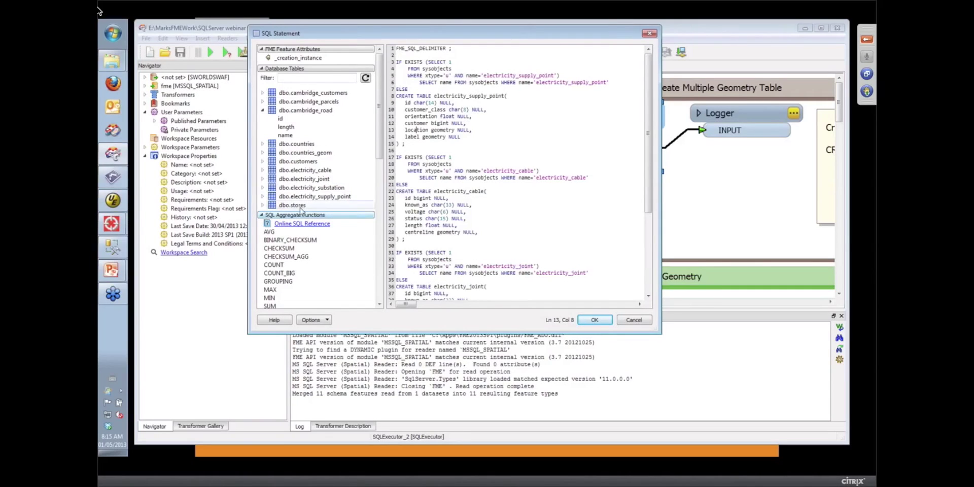
drag(382, 145, 381, 189)
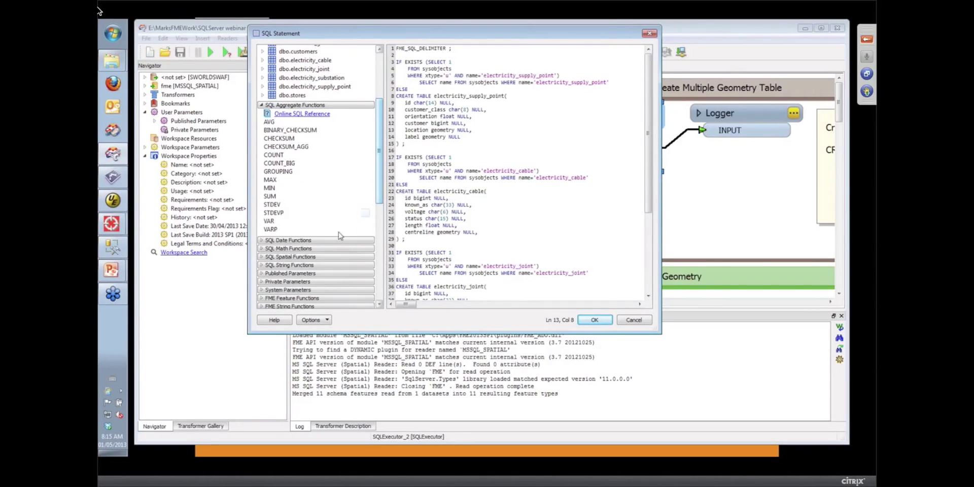
click(260, 242)
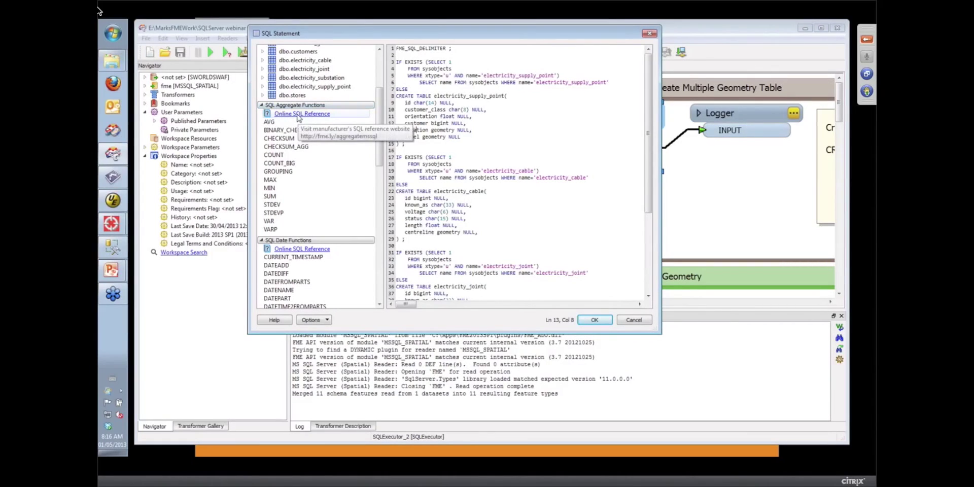
- Collapse the Aggregate, Date and FME Math function lists and cancel the SQL editor
click(261, 105)
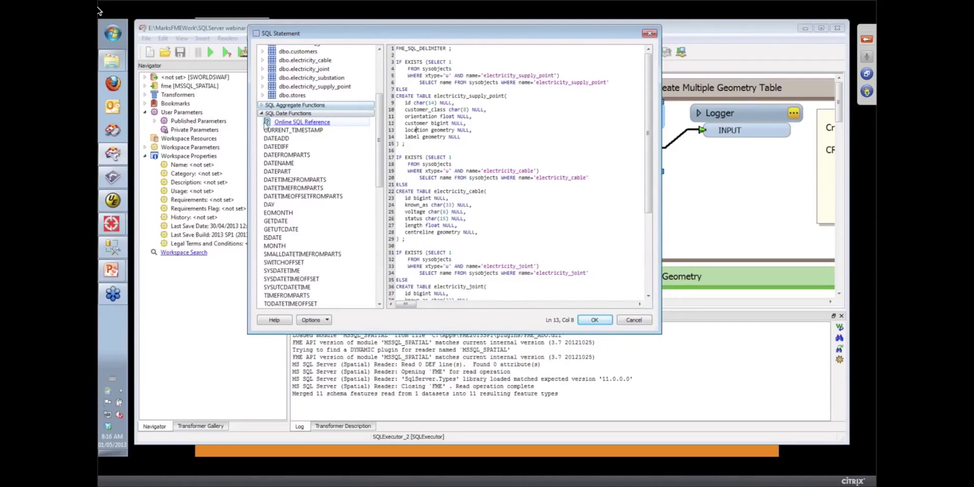
click(261, 113)
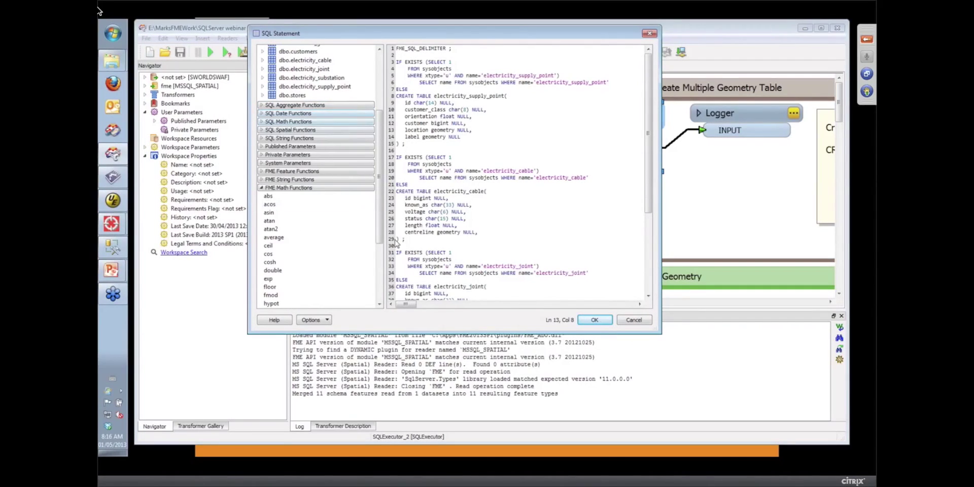
click(261, 188)
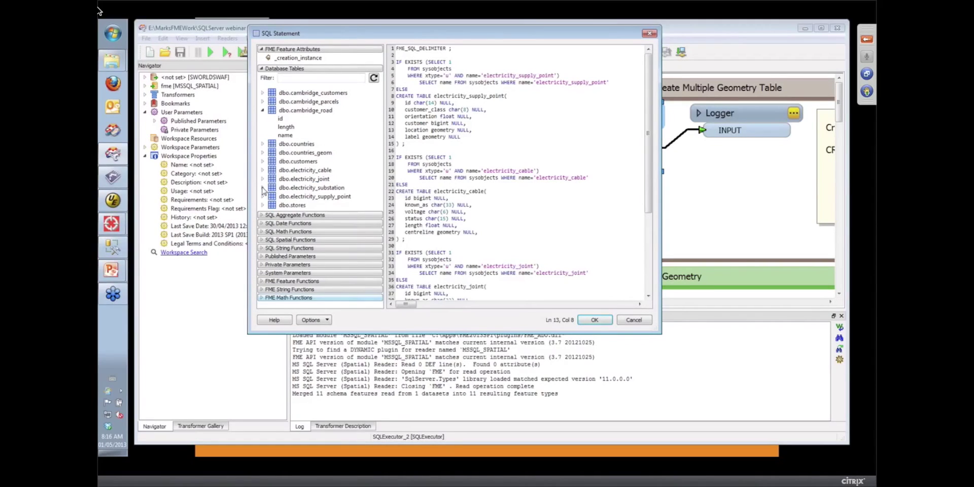
click(640, 320)
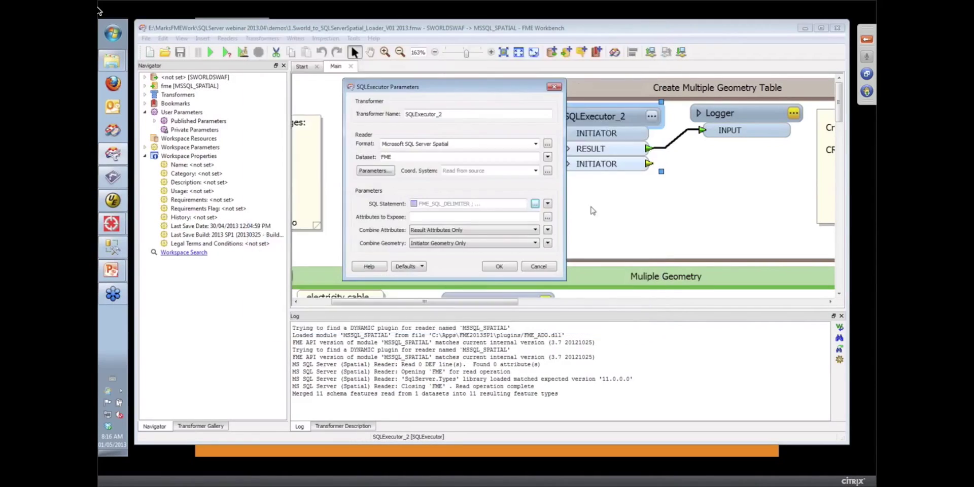
- Cancel SQLExecutor_2's parameters, deselect it, and dismiss a Quick Add search for 'sql'
click(541, 268)
mouse_move(464, 112)
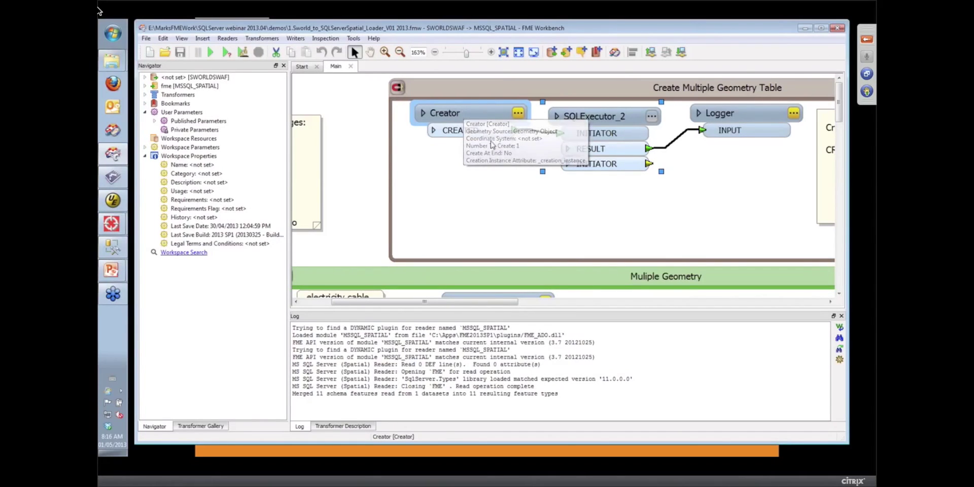
click(491, 182)
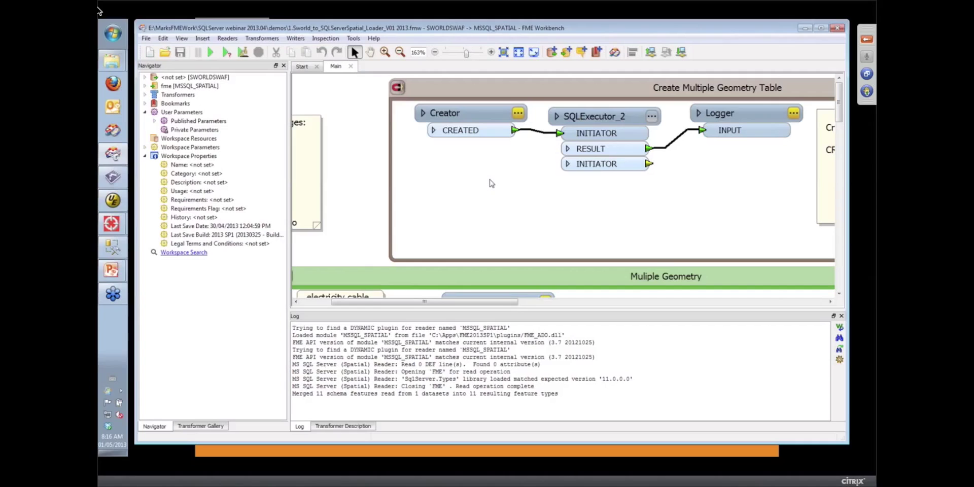
text(sql)
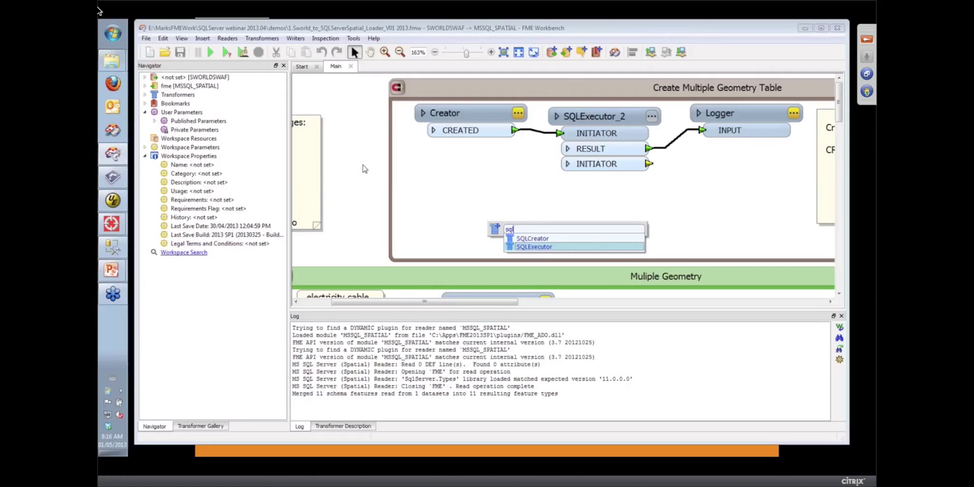
key(Escape)
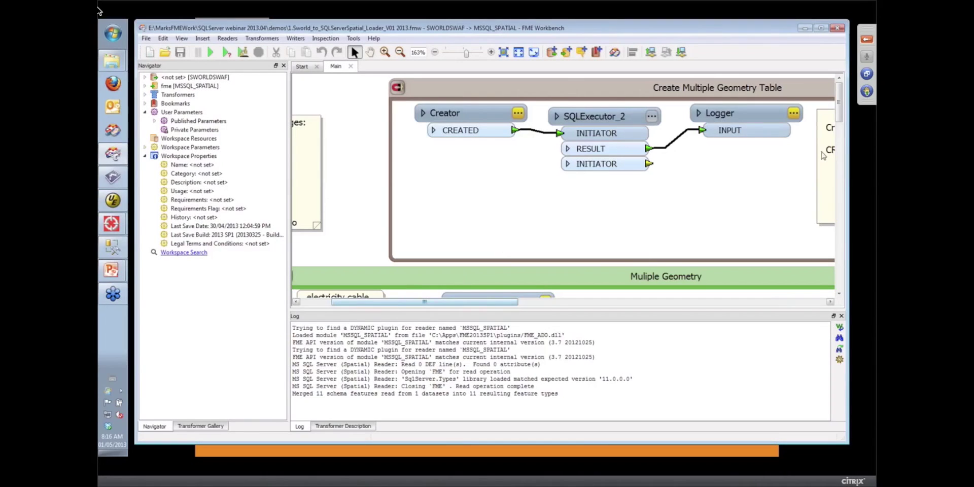
drag(839, 107, 852, 175)
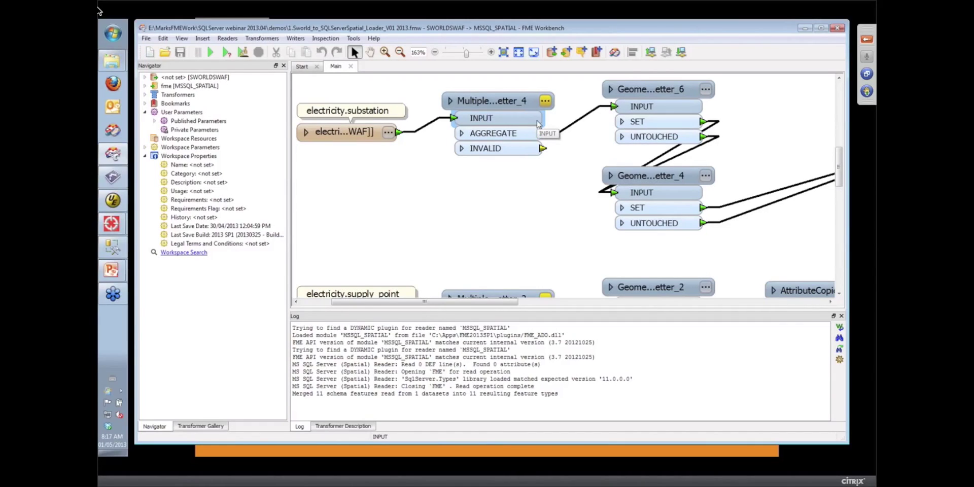
- Show the fme [MSSQL_SPATIAL] writer parameters, then open MultipleGeometrySetter_4's Parameters dialog
click(363, 133)
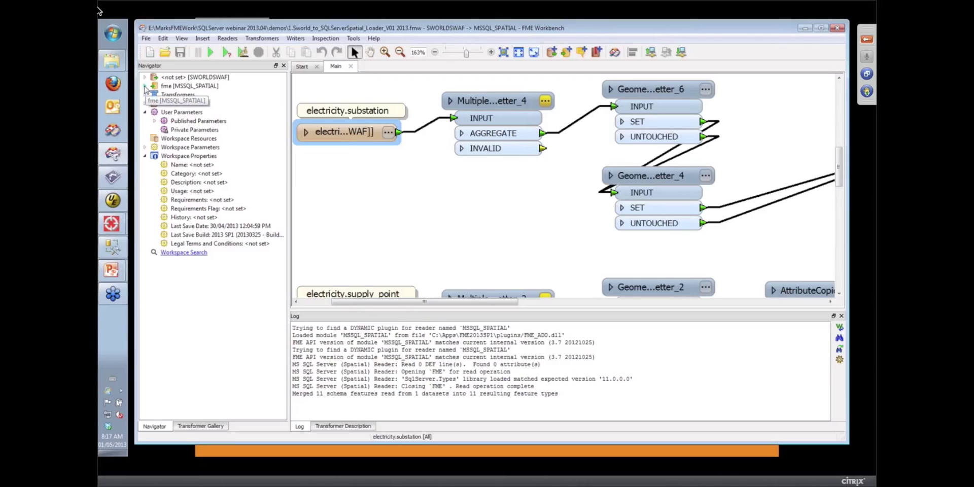
click(145, 87)
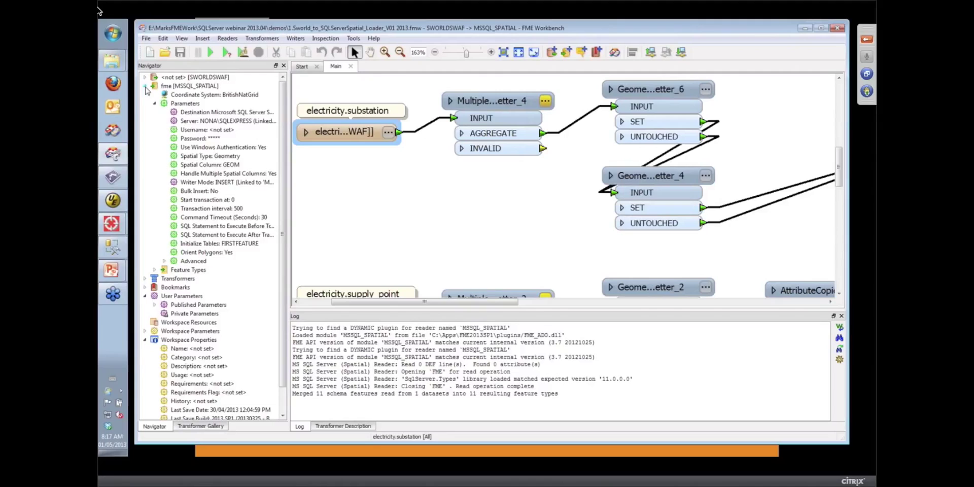
click(545, 102)
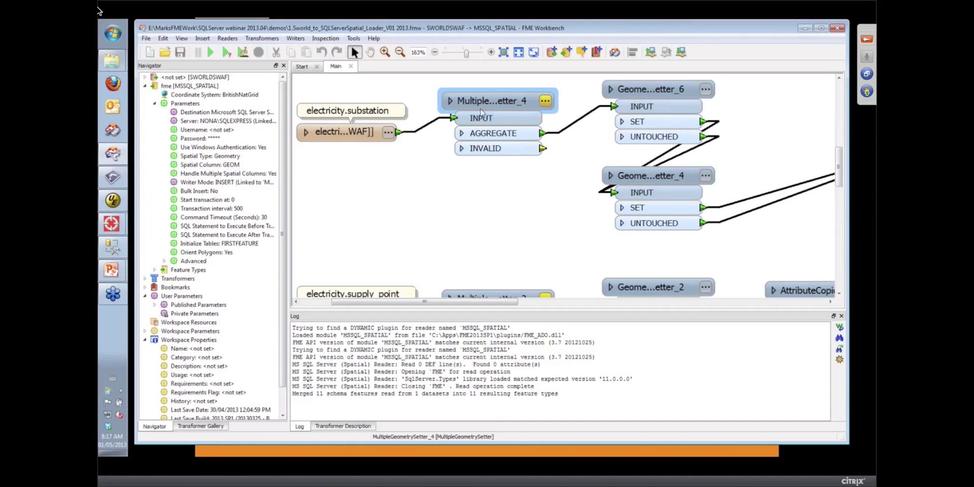
click(337, 133)
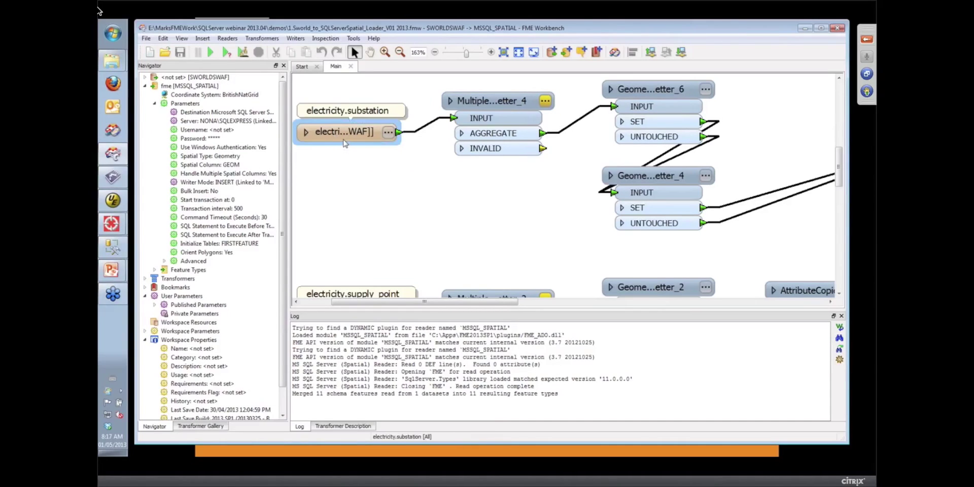
click(545, 102)
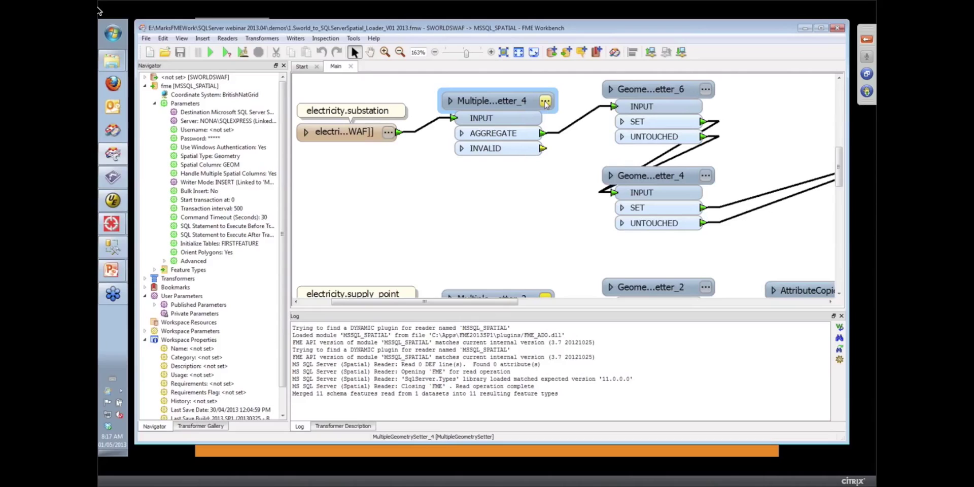
click(546, 102)
click(545, 102)
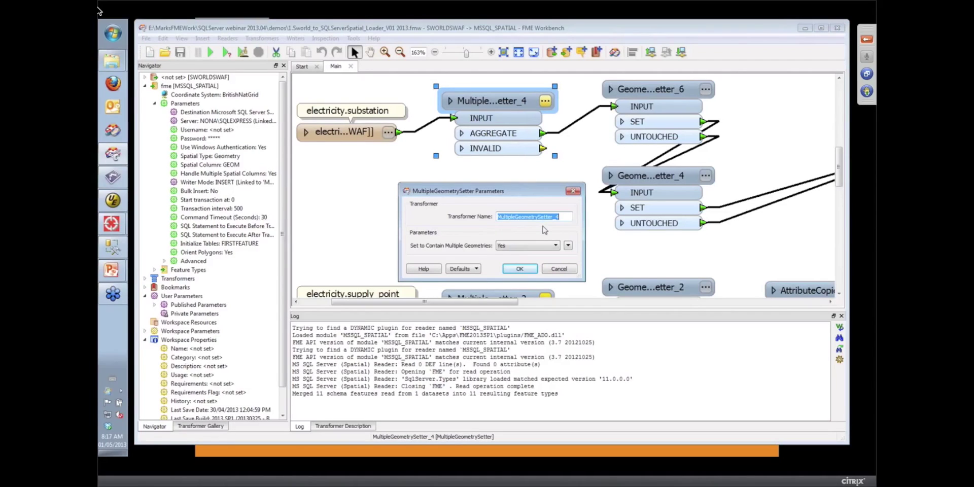
- Cancel MultipleGeometrySetter_4's parameters and scroll the canvas to the right
click(554, 270)
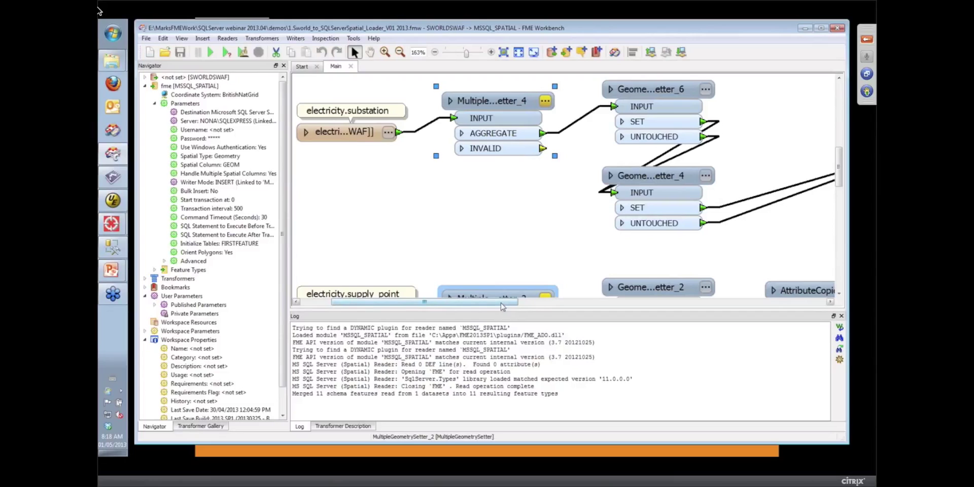
drag(506, 305, 544, 306)
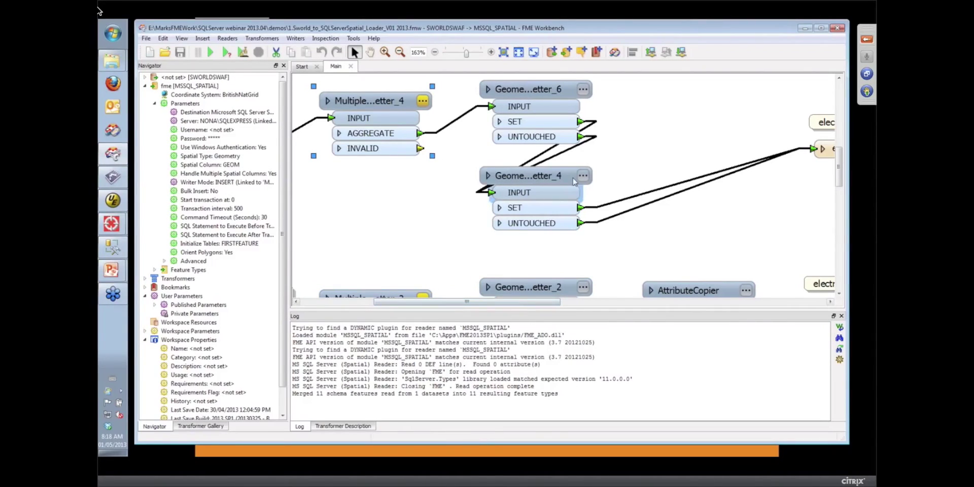
mouse_move(585, 94)
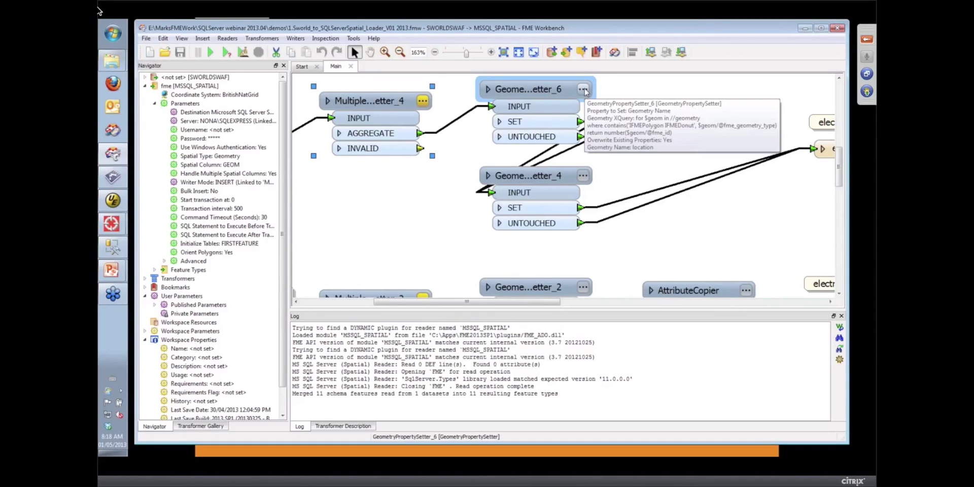
click(583, 90)
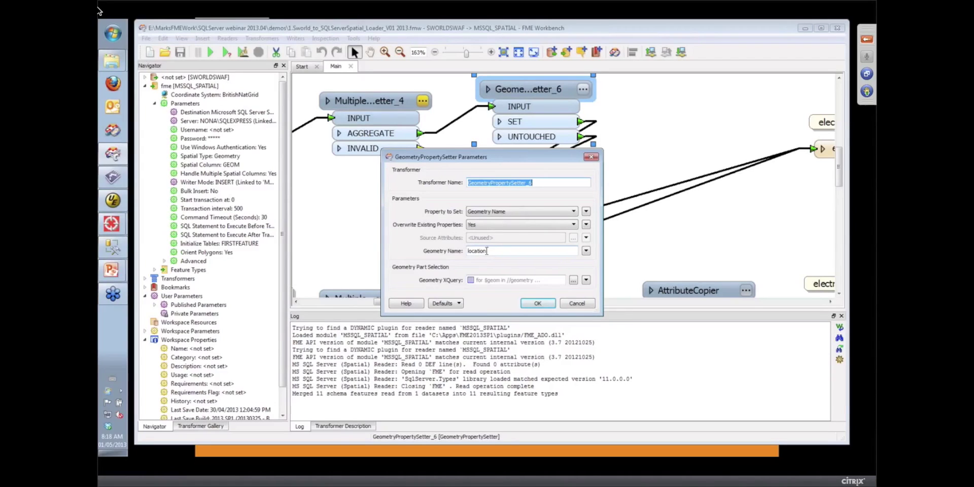
double_click(478, 252)
click(508, 251)
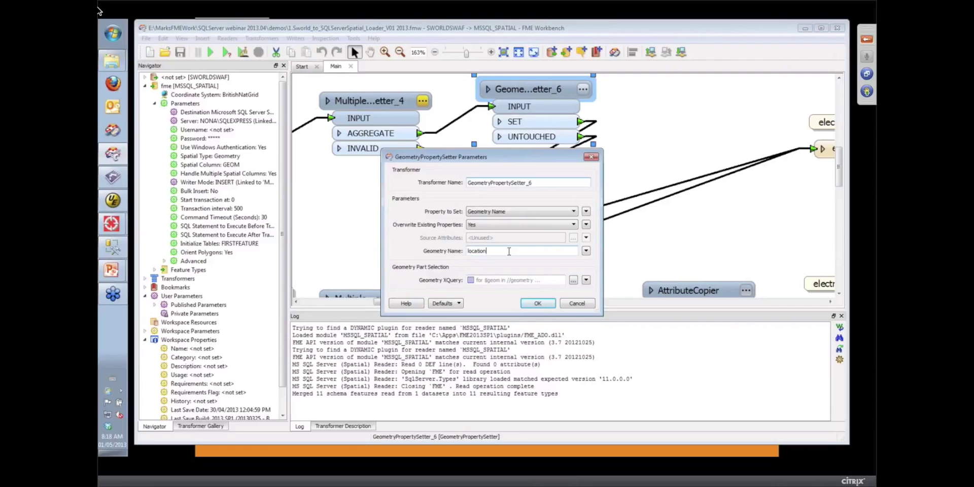
click(576, 303)
double_click(534, 223)
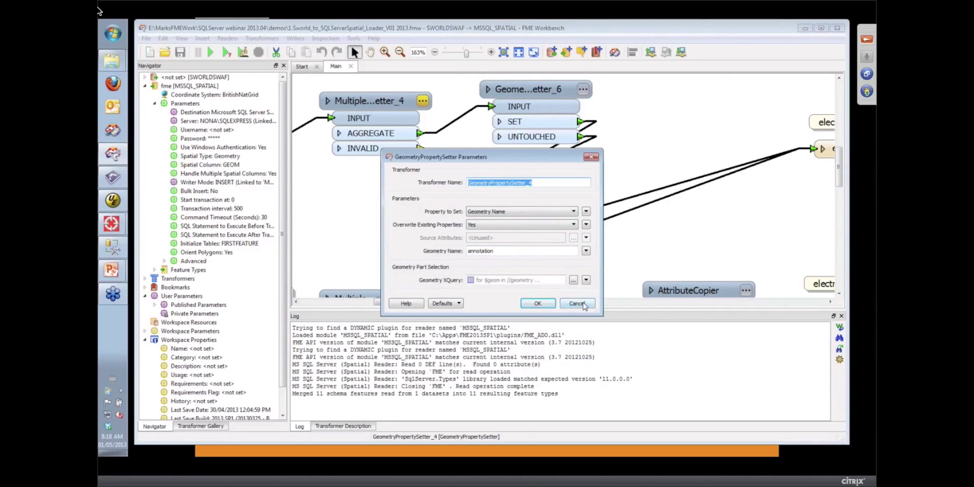
click(577, 304)
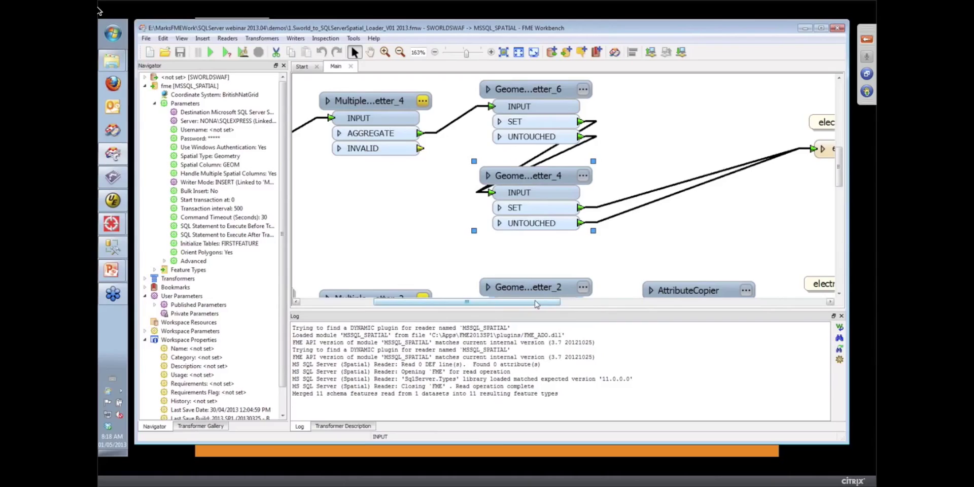
drag(537, 304, 614, 304)
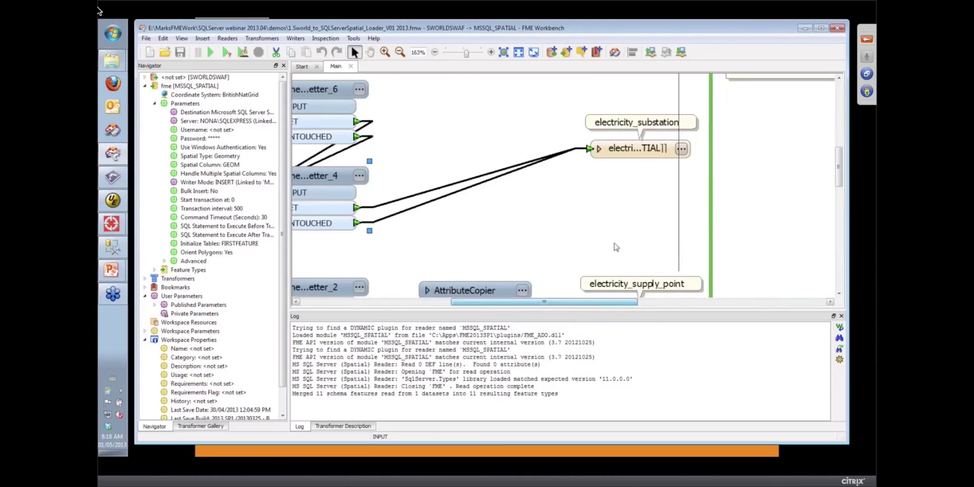
click(598, 149)
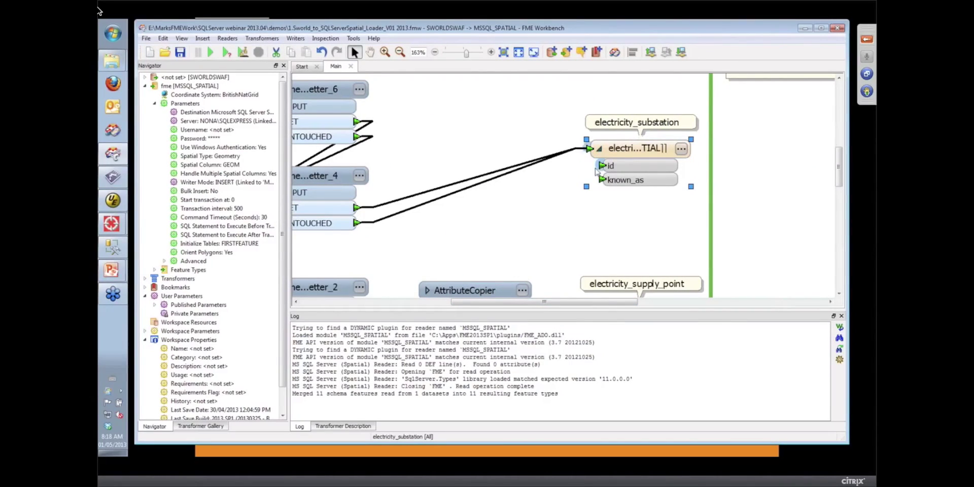
click(599, 149)
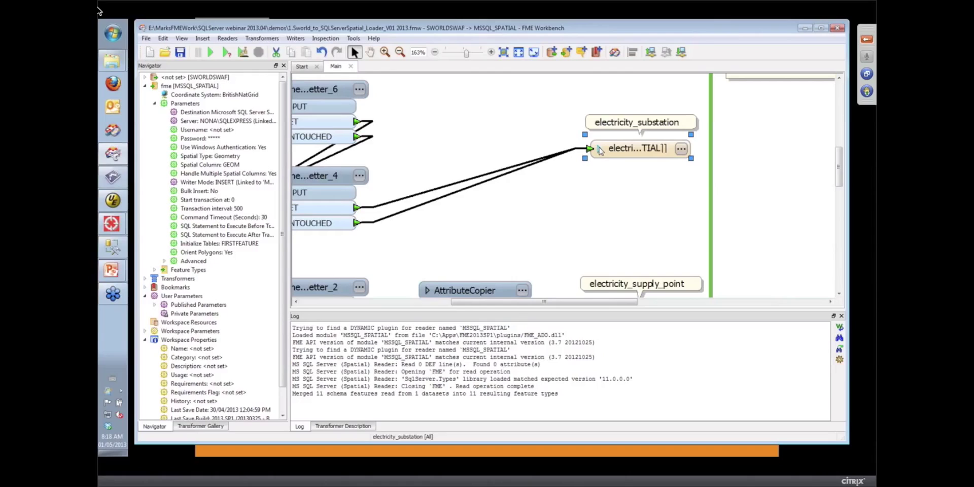
mouse_move(120, 249)
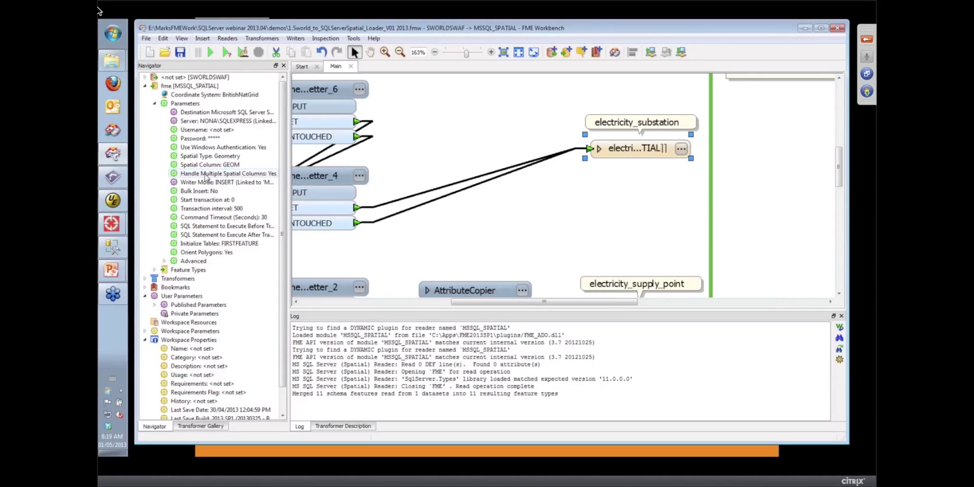
click(123, 247)
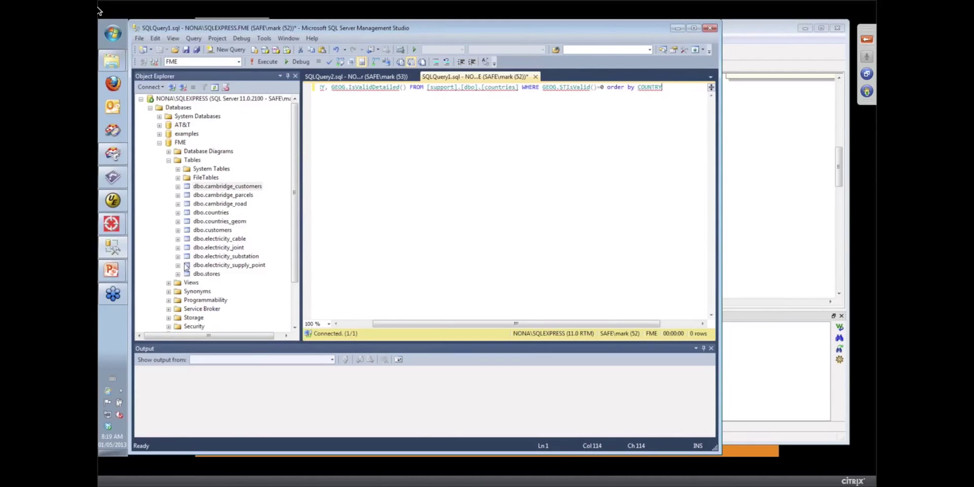
- Expand dbo.electricity_supply_point's Columns folder in Object Explorer, then switch back to FME Workbench
click(178, 265)
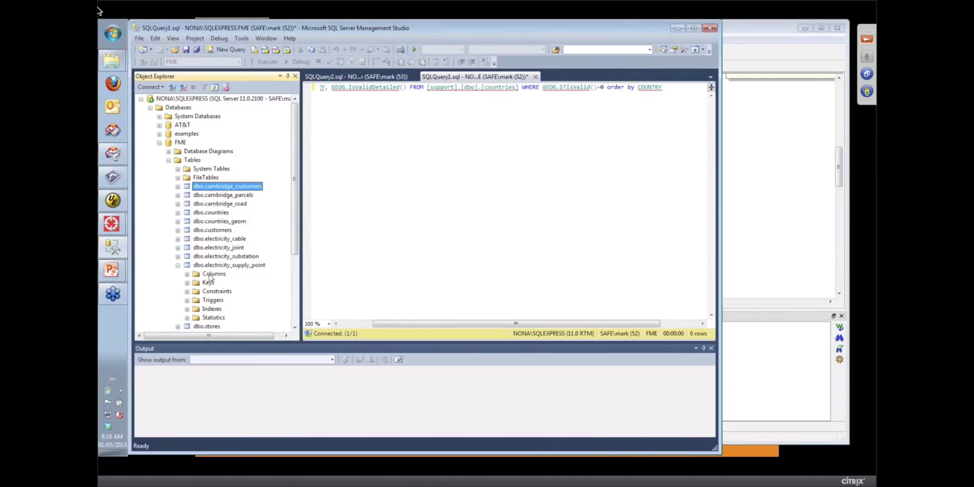
click(187, 274)
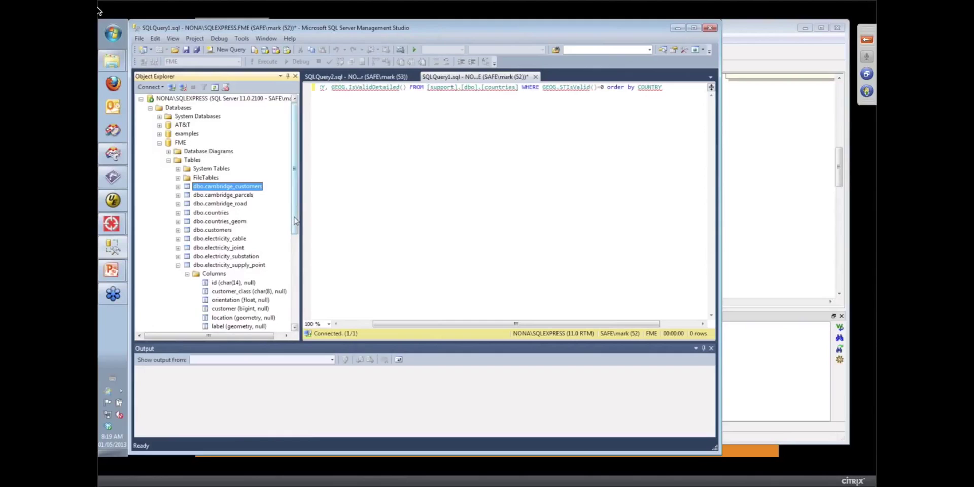
drag(294, 223, 281, 249)
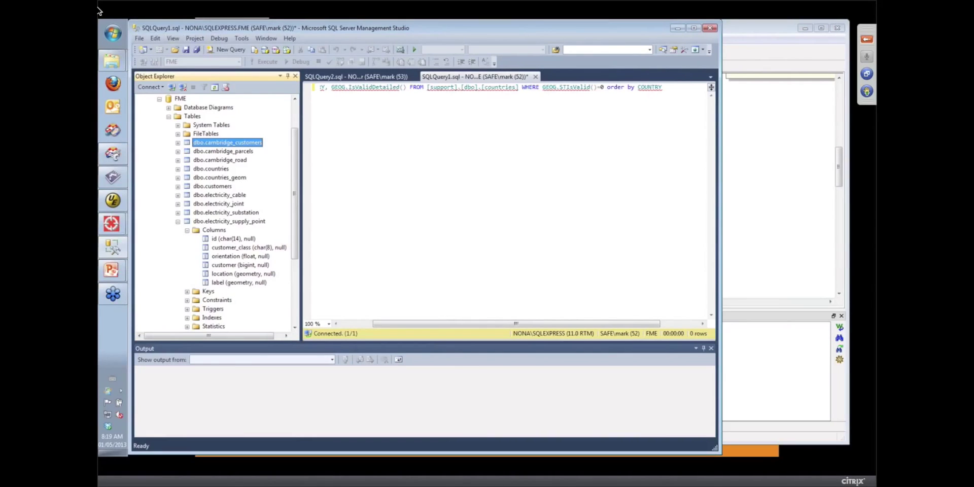
click(767, 34)
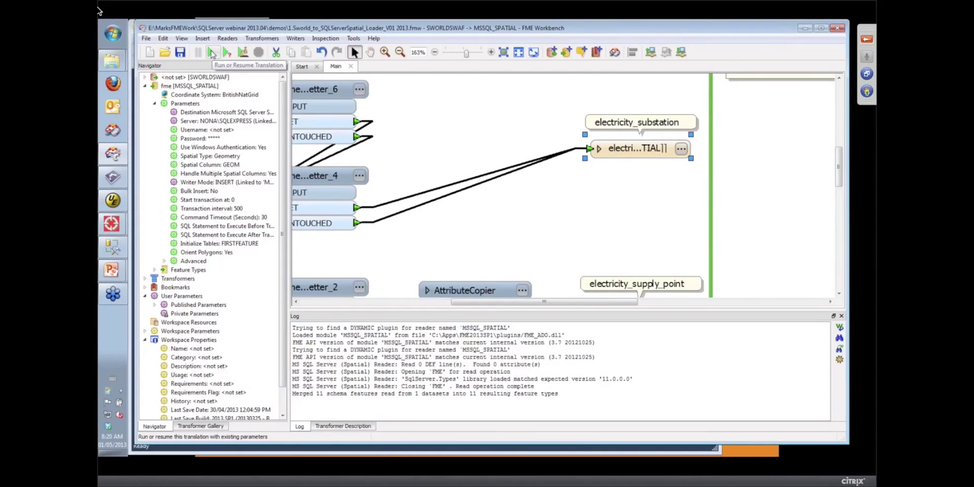
- Run the translation, review electricity_substation's Format Parameters, then reopen the translation parameters
click(212, 54)
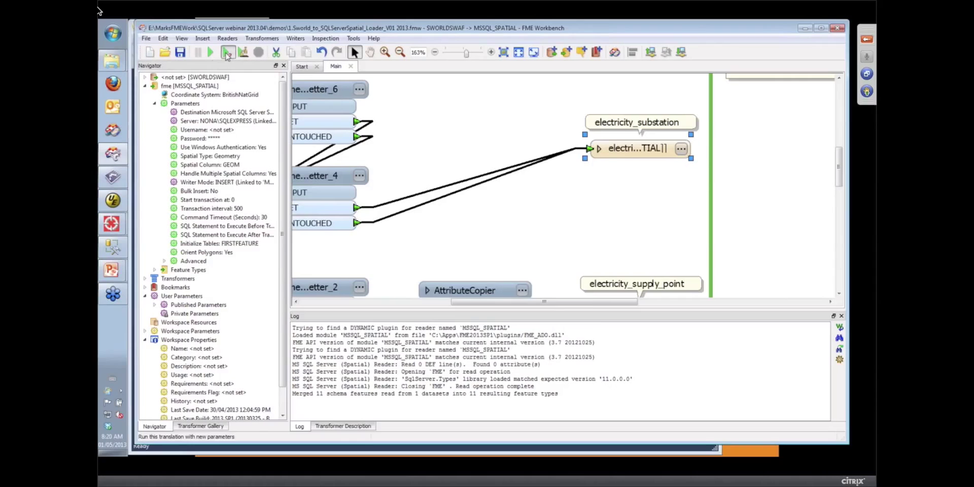
click(532, 314)
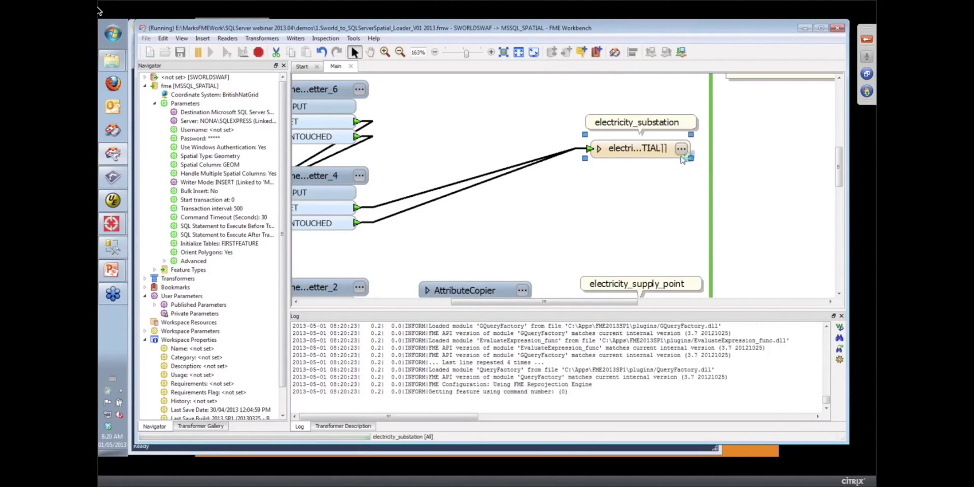
click(681, 149)
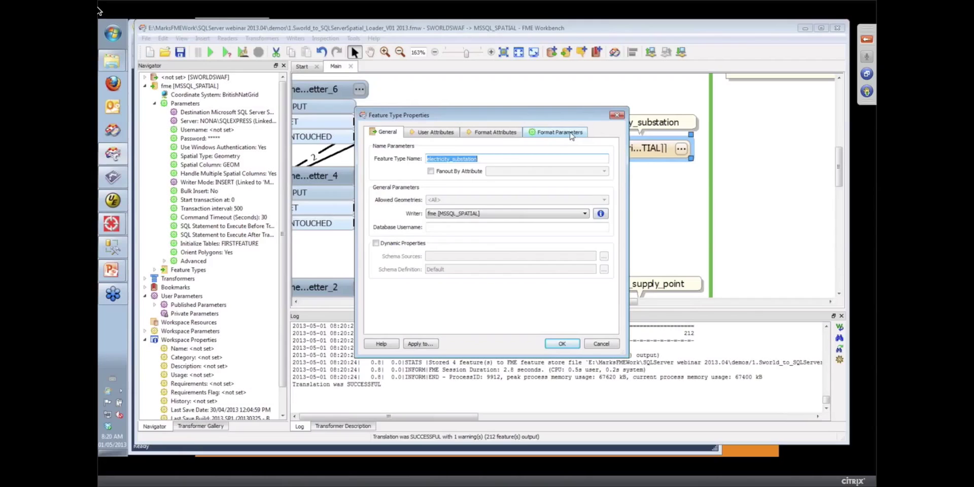
click(571, 134)
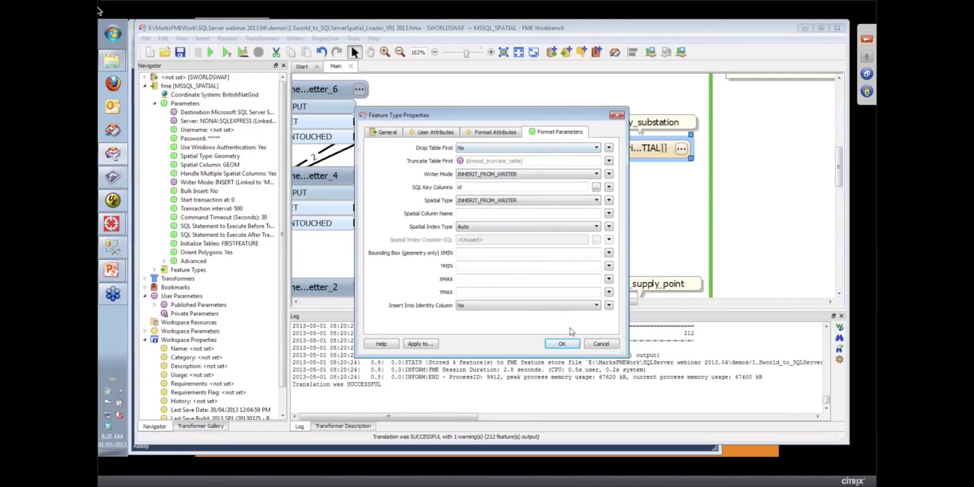
click(600, 344)
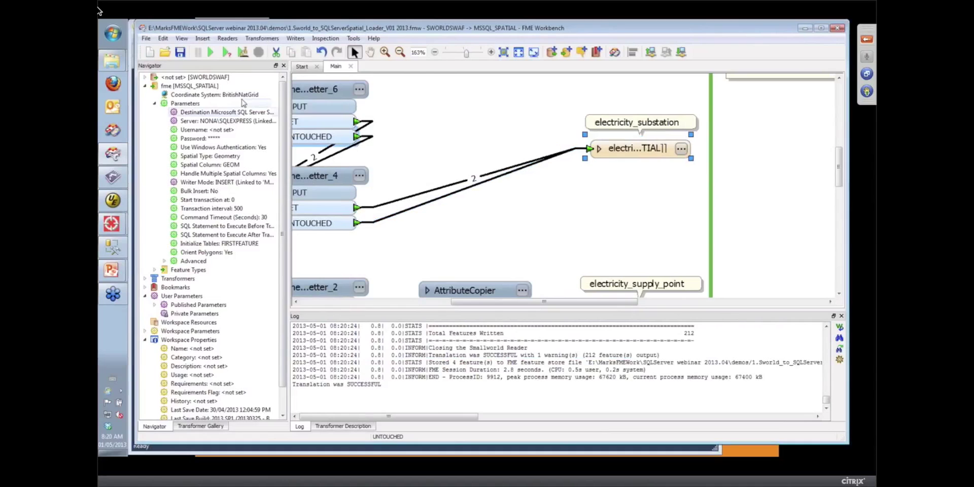
click(227, 51)
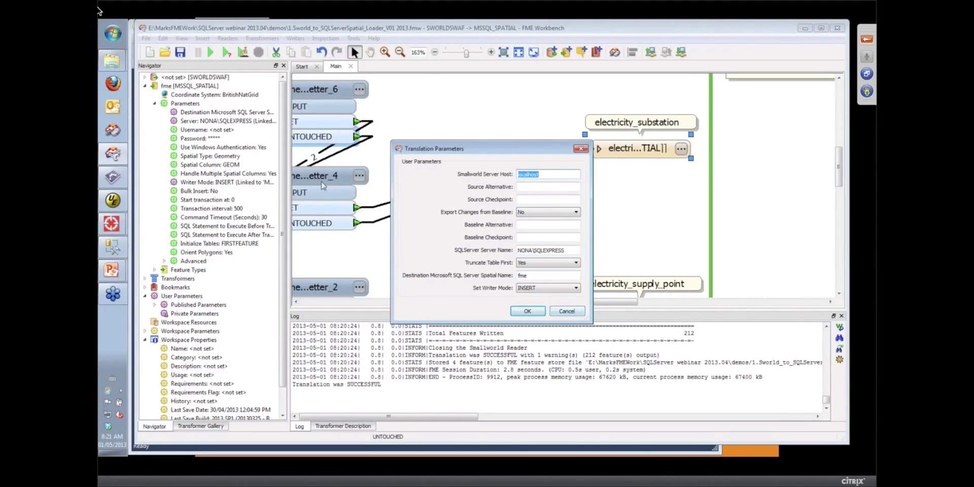
- Cancel the Translation Parameters dialog so the workspace is not run
click(566, 311)
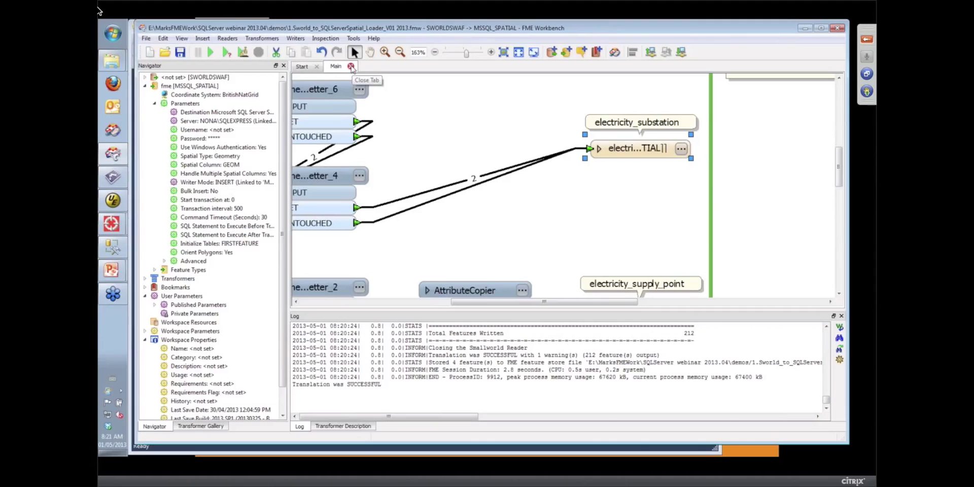
- Close the workspace without saving and open 1a.Sword_to_SQLServerSpatial_Loader_V01 2013.fmw from the demos folder
click(351, 66)
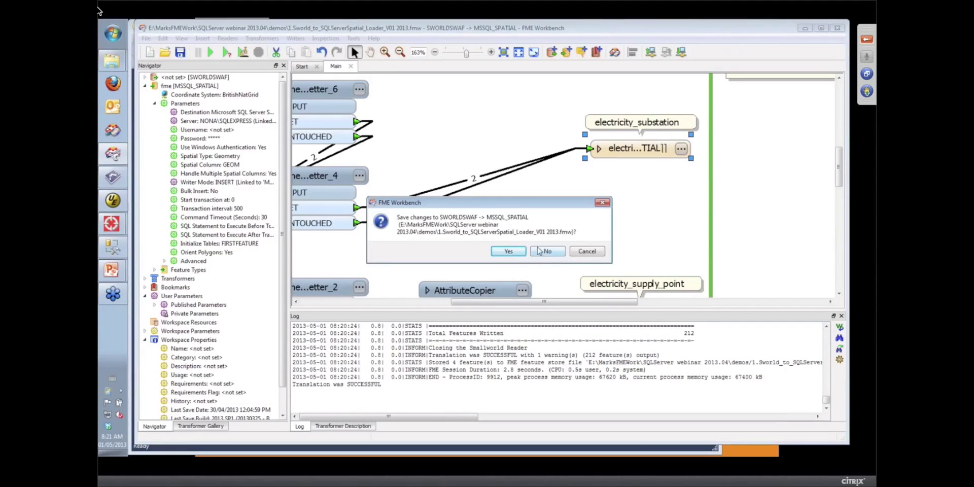
click(541, 251)
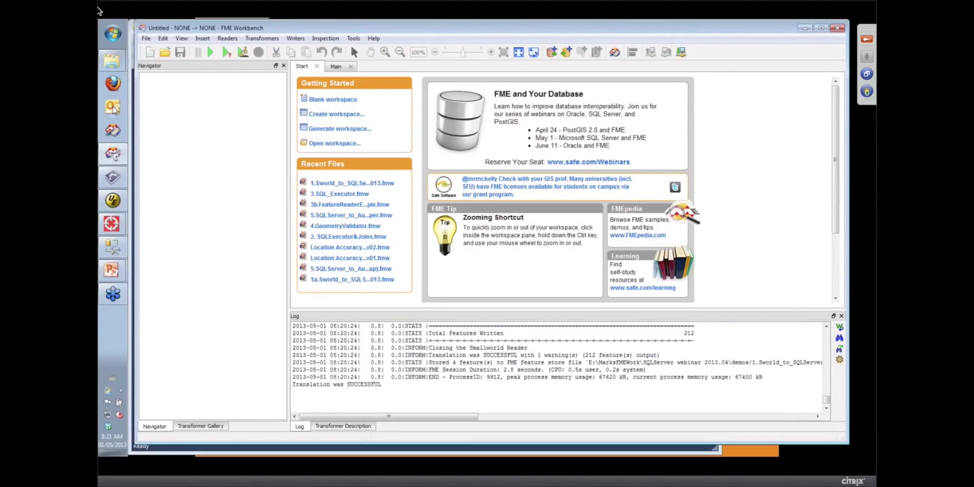
mouse_move(111, 60)
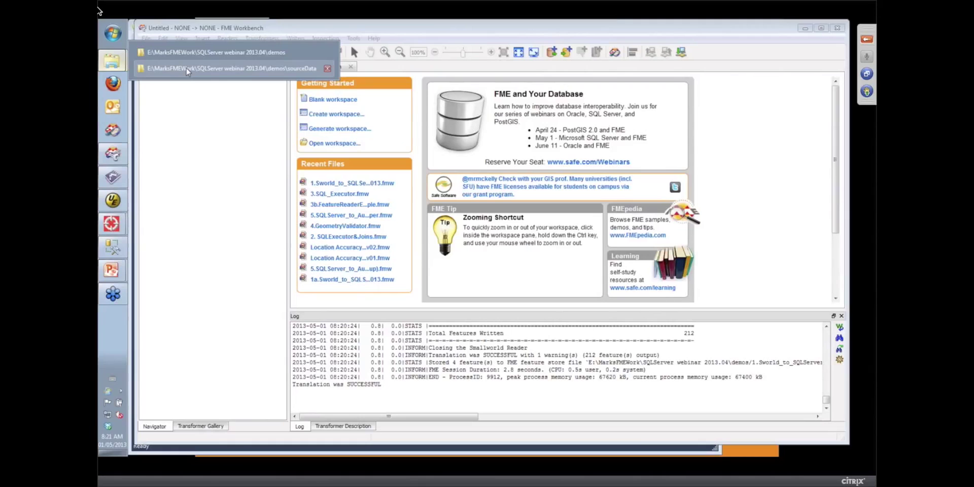
click(203, 52)
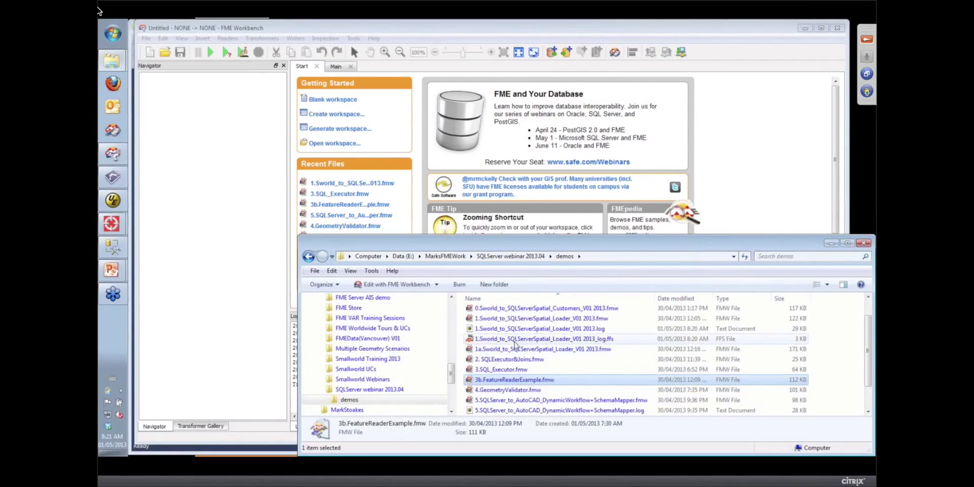
drag(508, 349, 721, 195)
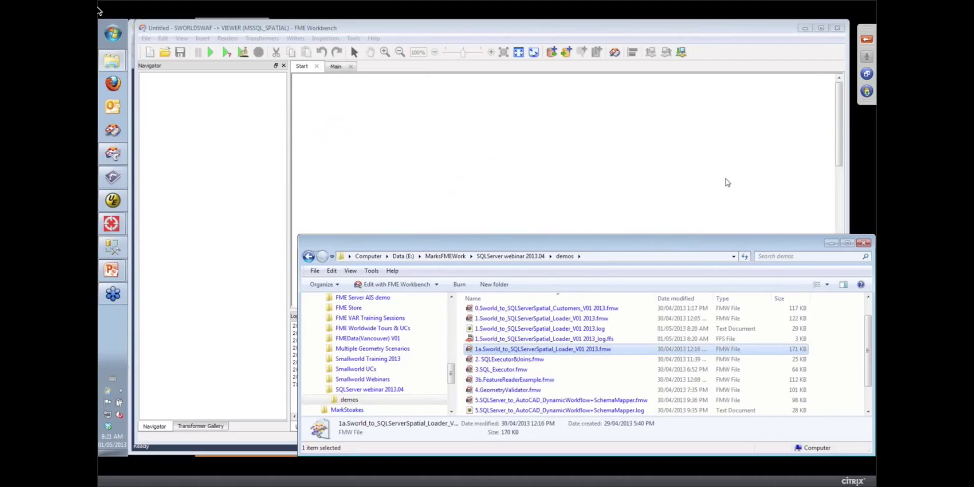
- Show the 1a workspace's run parameters: Export Changes from Baseline Yes, writer mode UPDATE
click(225, 52)
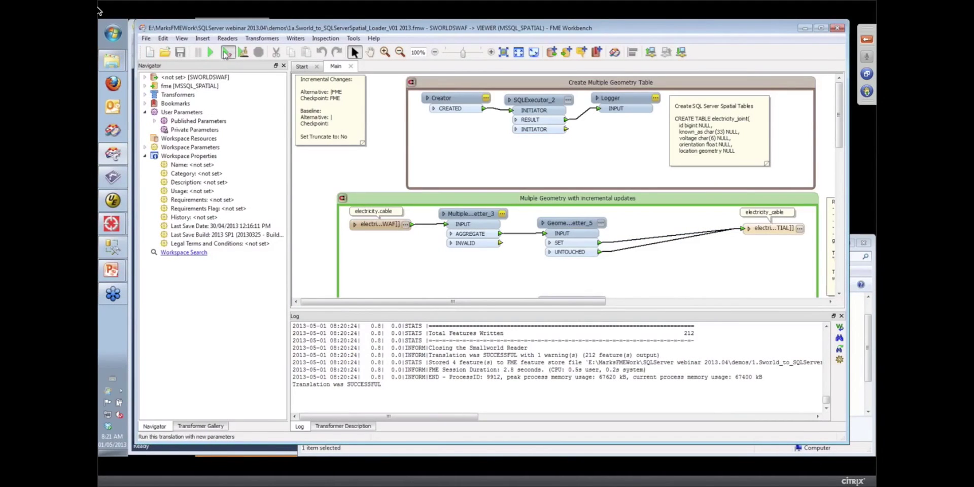
drag(451, 150, 377, 96)
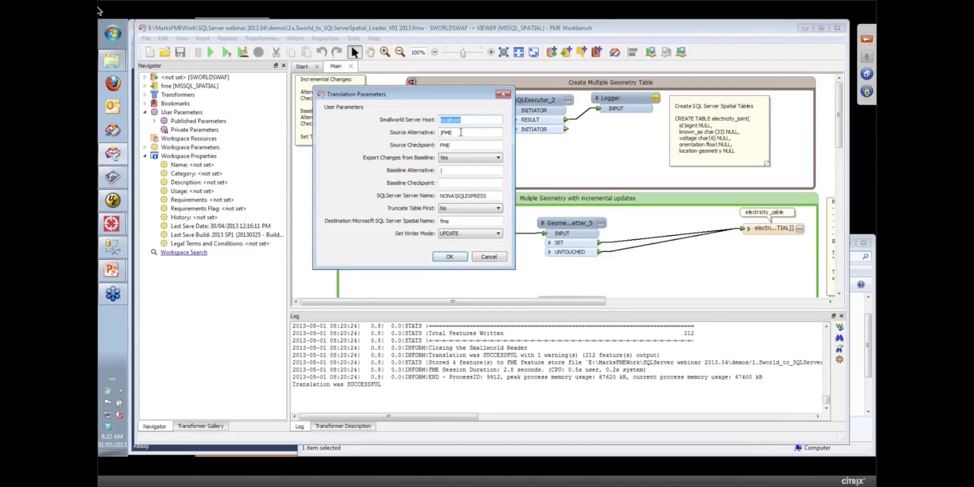
key(Tab)
click(451, 170)
- Redirect writer output to the Inspection Application and rerun the translation with existing parameters
click(485, 258)
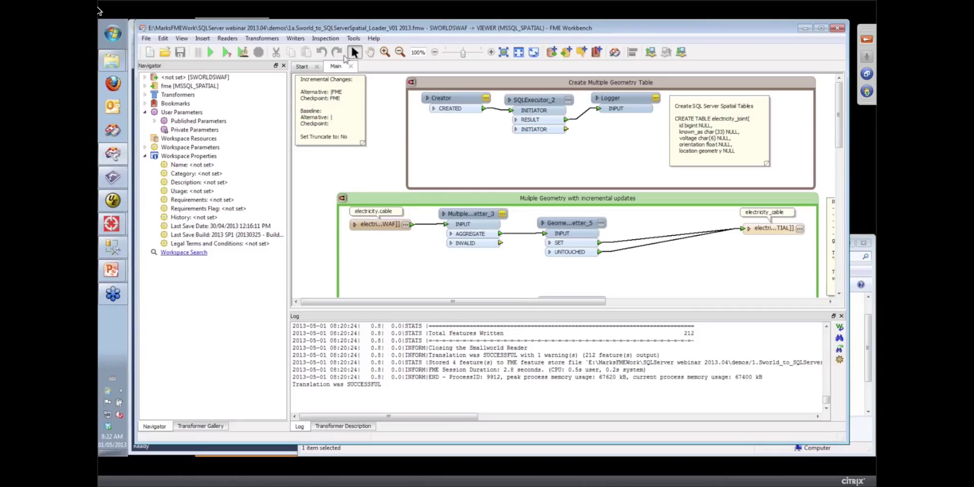
click(296, 39)
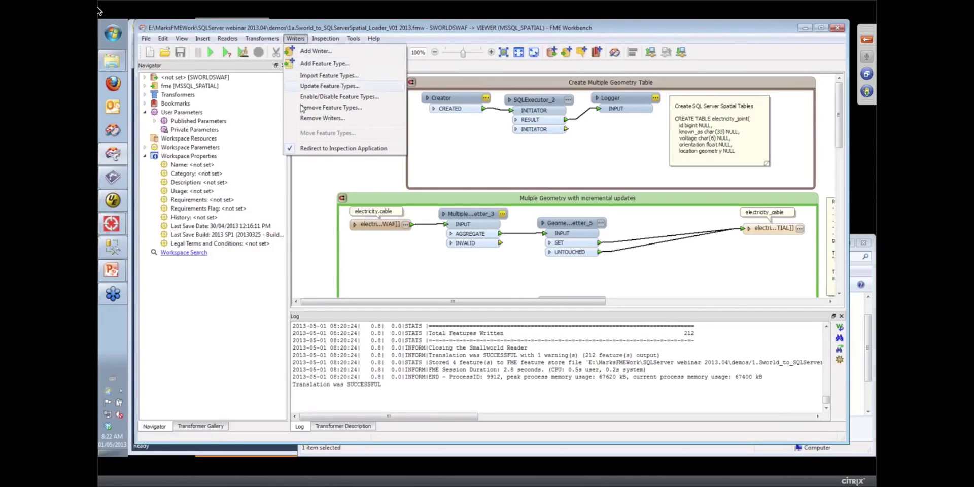
click(315, 148)
click(353, 38)
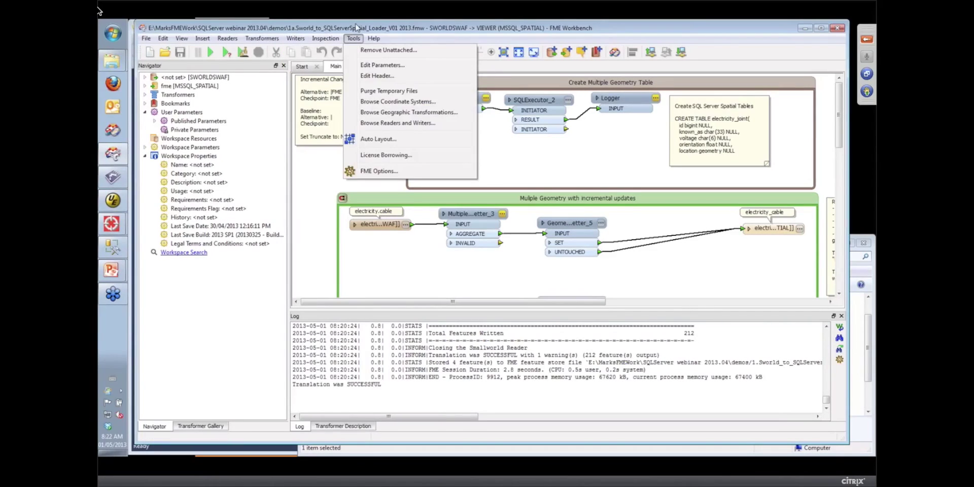
click(353, 38)
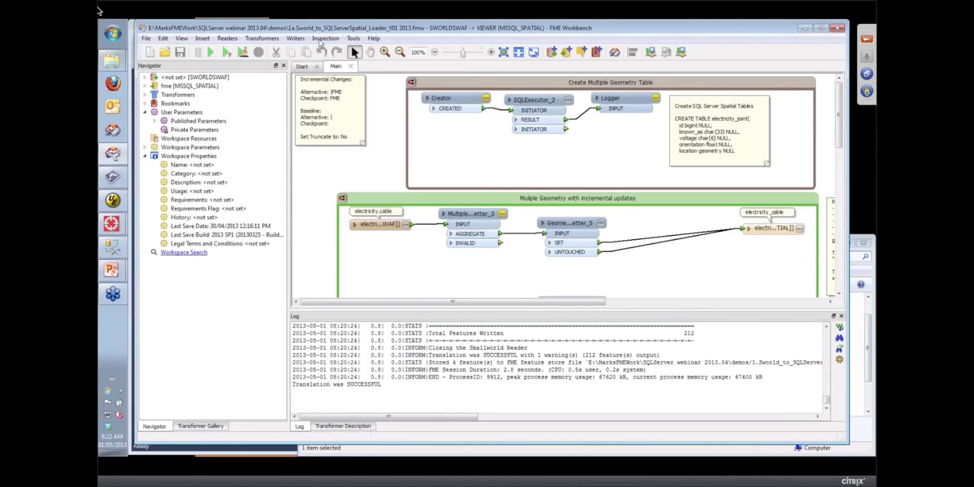
click(210, 53)
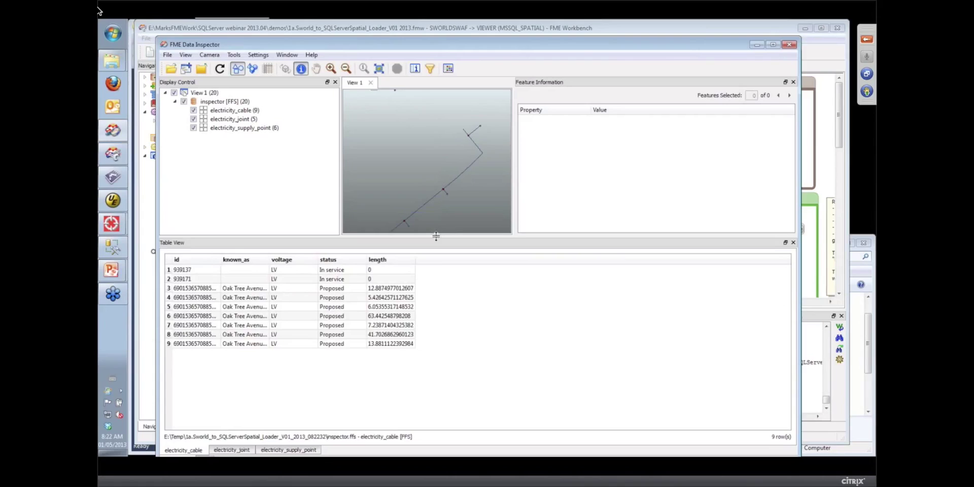
- Enlarge the map, browse the joint and supply point tables, and inspect a supply point showing fme_db_operation INSERT
drag(435, 236, 434, 281)
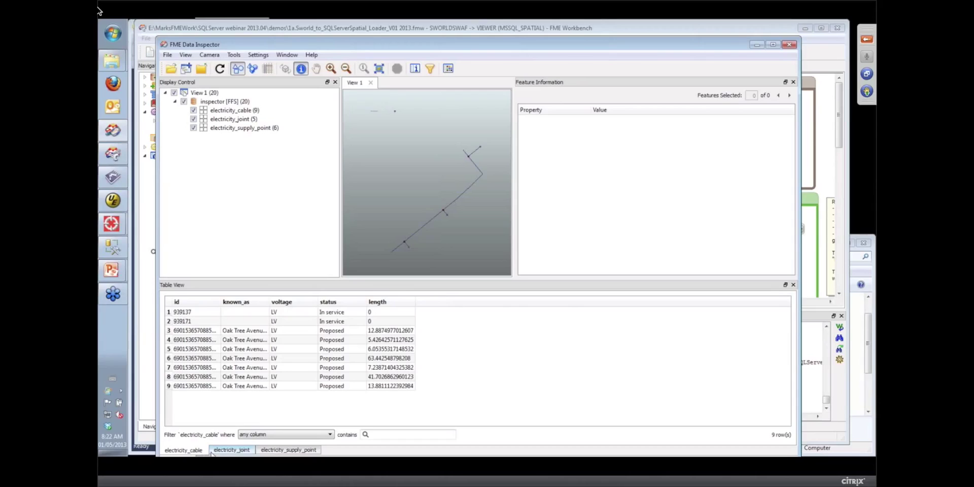
click(236, 451)
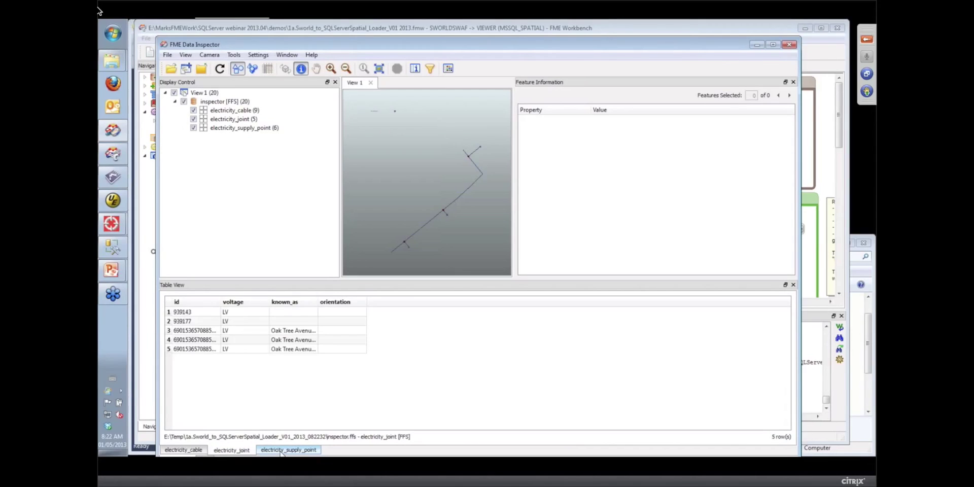
click(281, 450)
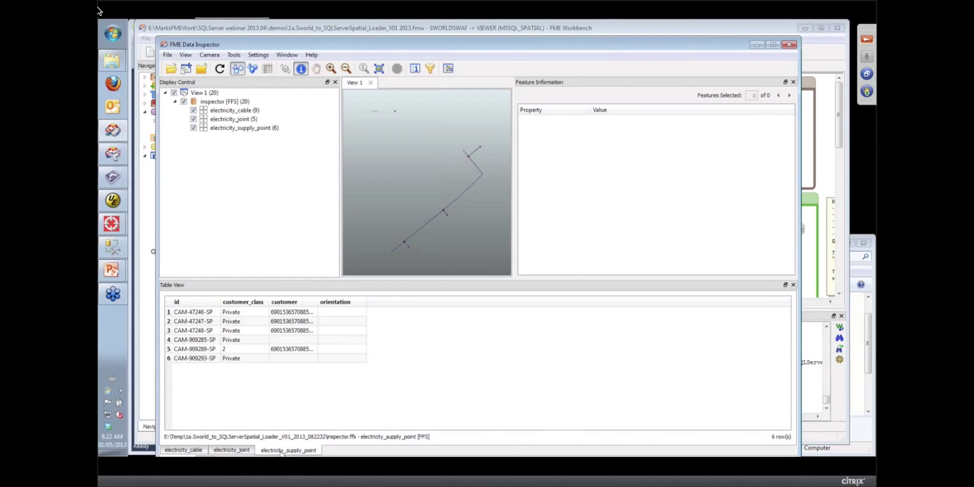
click(408, 249)
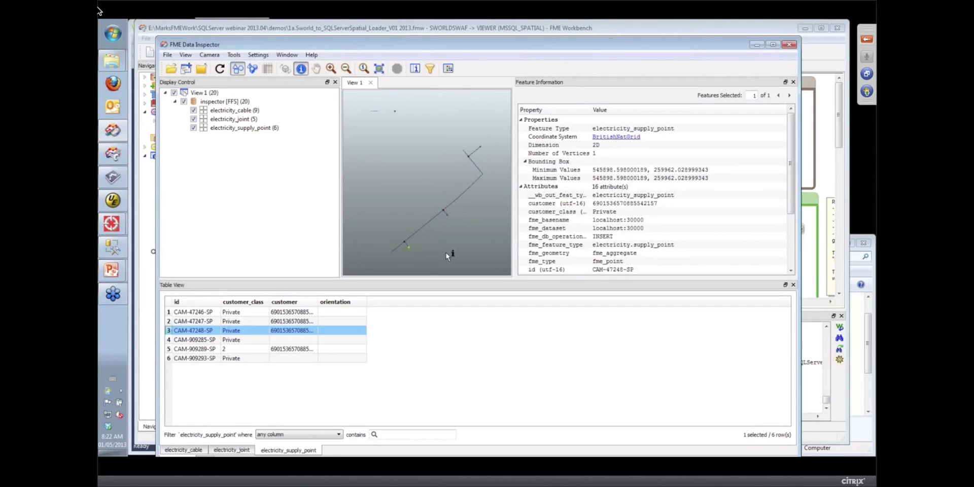
- Inspect supply point CAM-909293-SP in row 6, whose fme_db_operation is DELETE
click(546, 237)
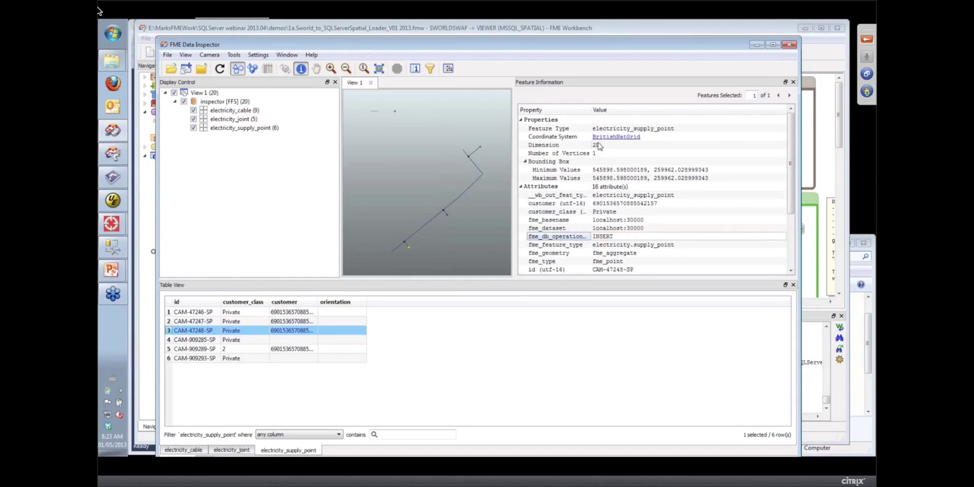
drag(592, 109, 605, 109)
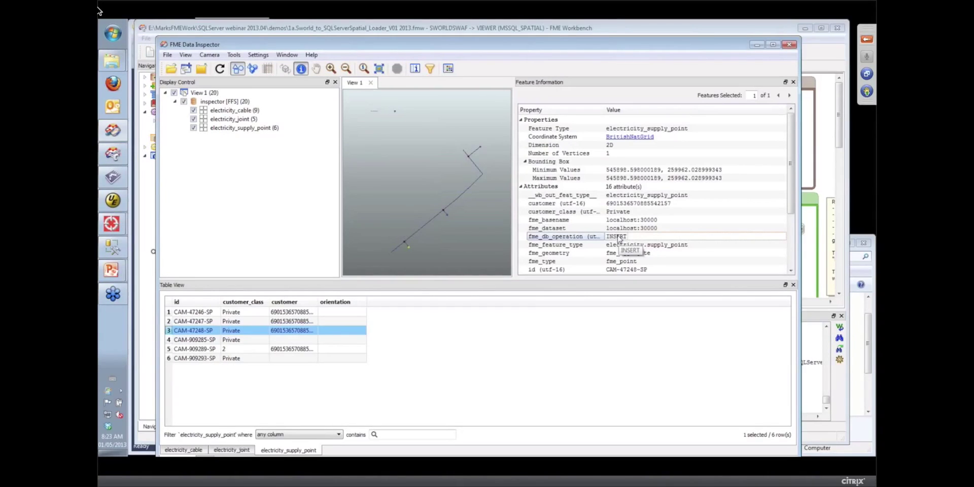
click(239, 359)
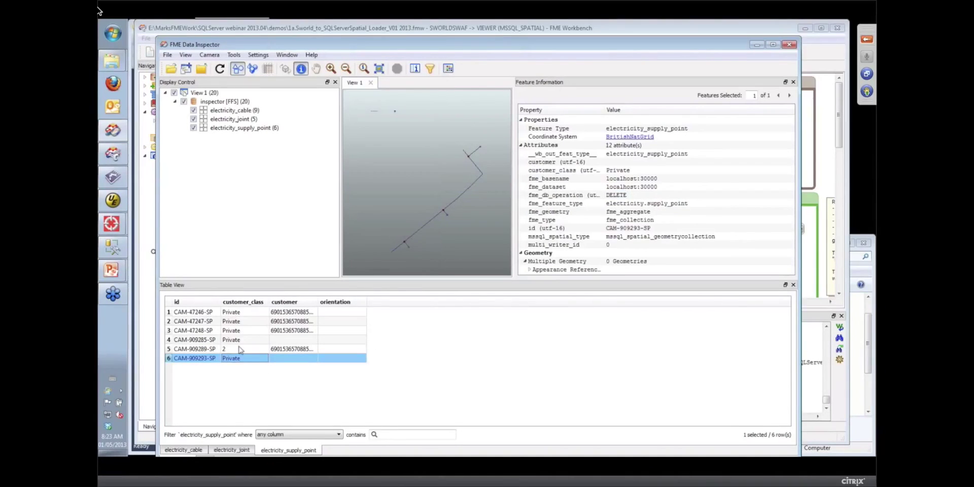
- Check that supply points CAM-47248-SP and CAM-47246-SP both have fme_db_operation INSERT
click(285, 332)
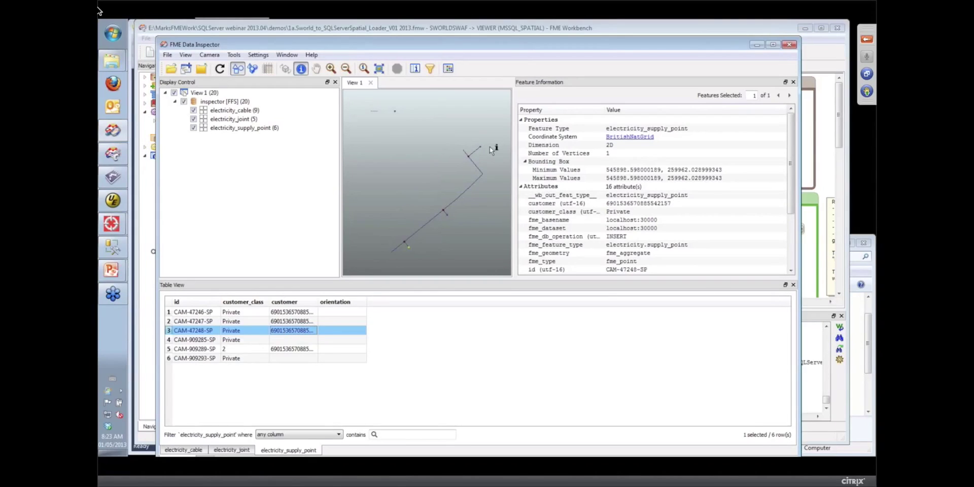
click(462, 205)
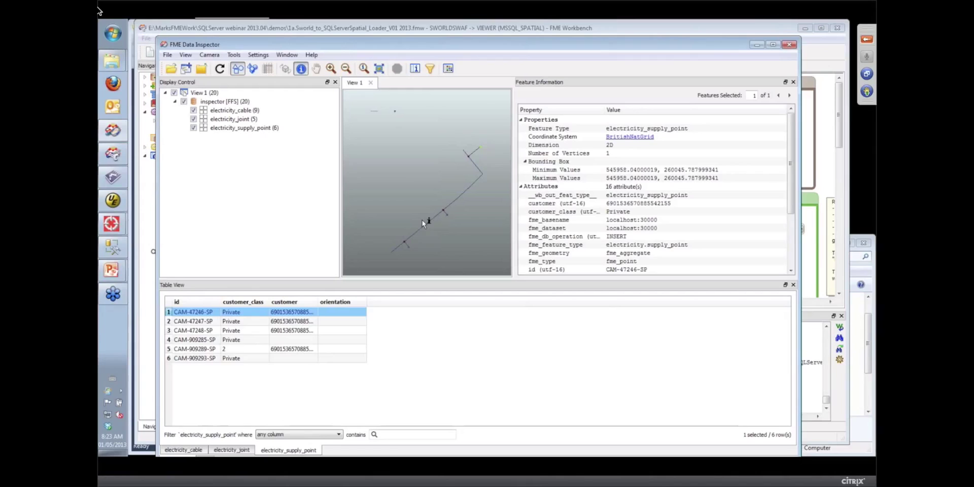
click(611, 240)
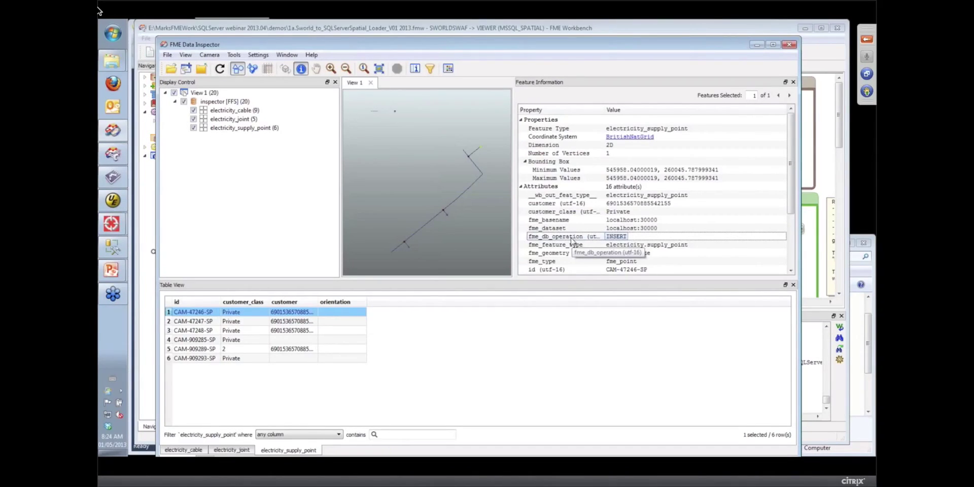
click(622, 26)
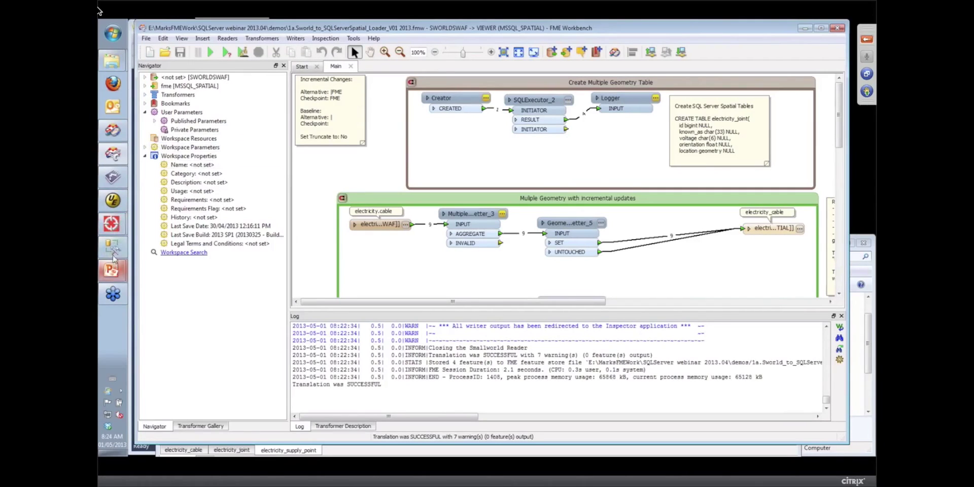
mouse_move(114, 231)
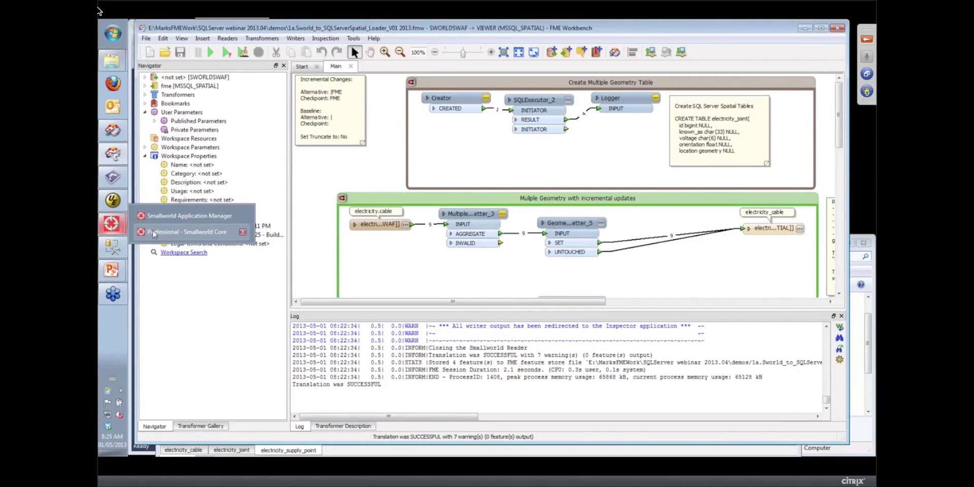
click(173, 232)
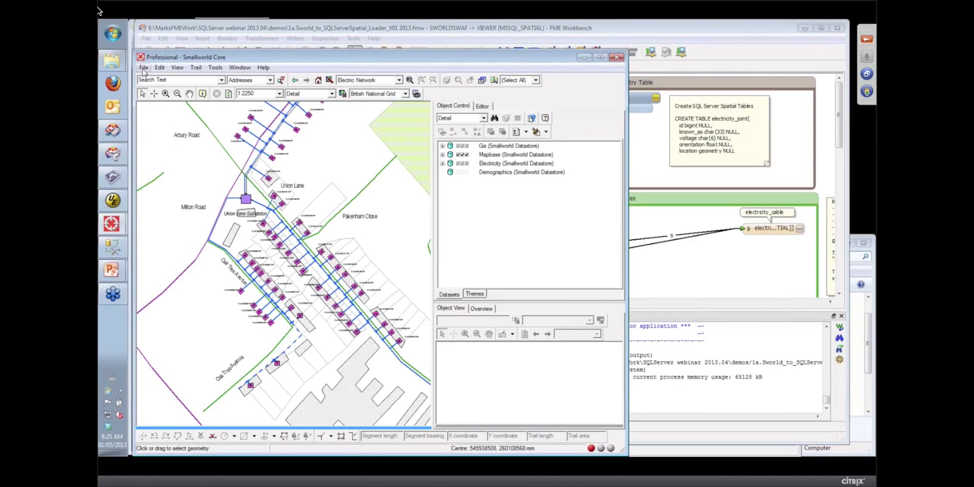
click(584, 57)
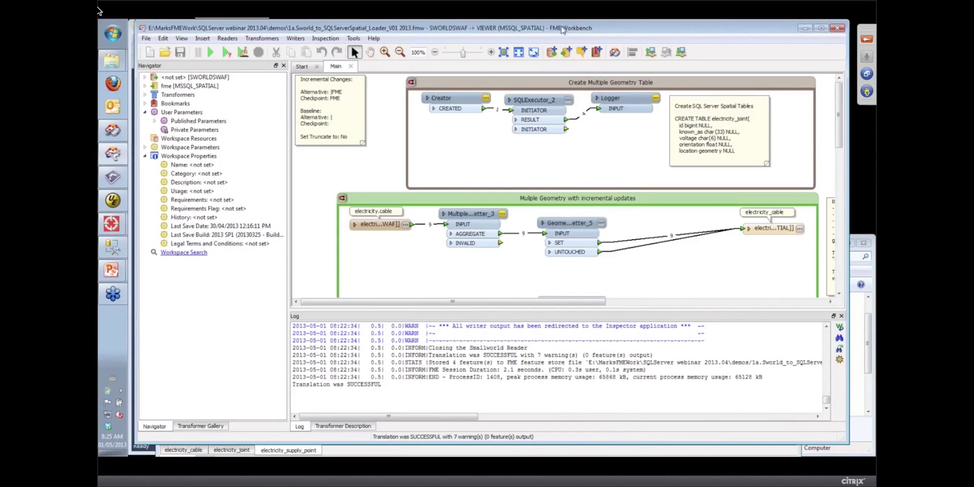
- Turn off Redirect to Inspection Application so output goes to MSSQL_SPATIAL, then return to Data Inspector
click(295, 39)
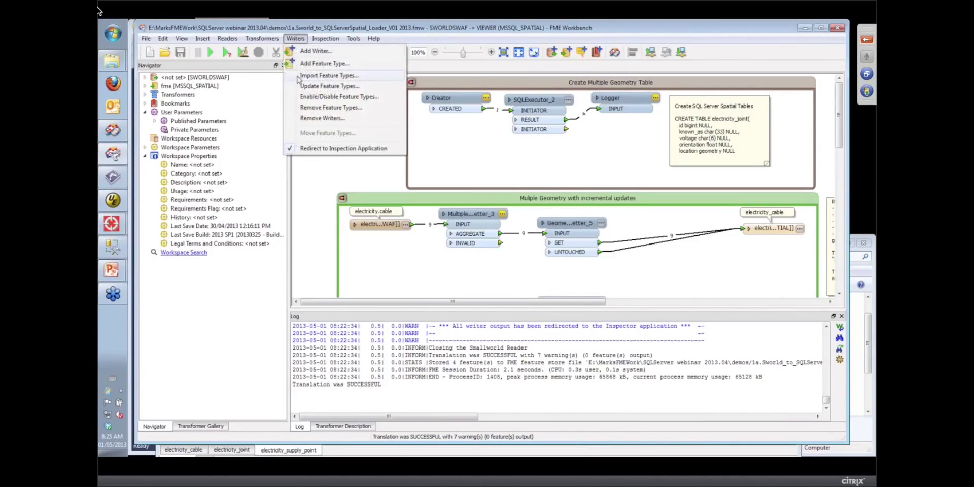
click(322, 148)
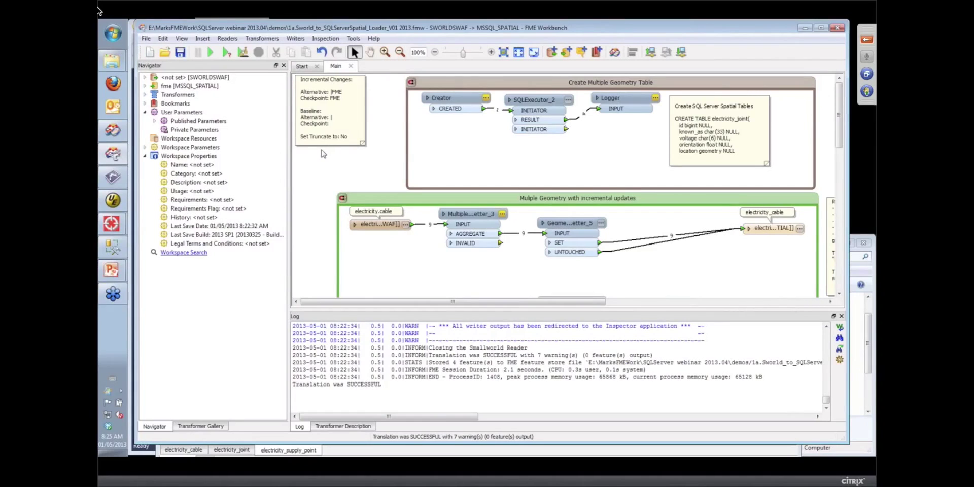
click(324, 141)
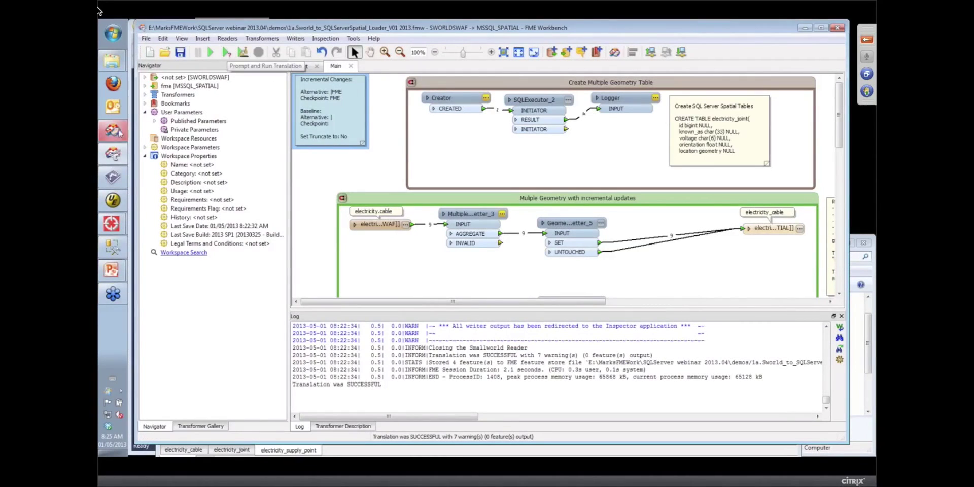
mouse_move(112, 131)
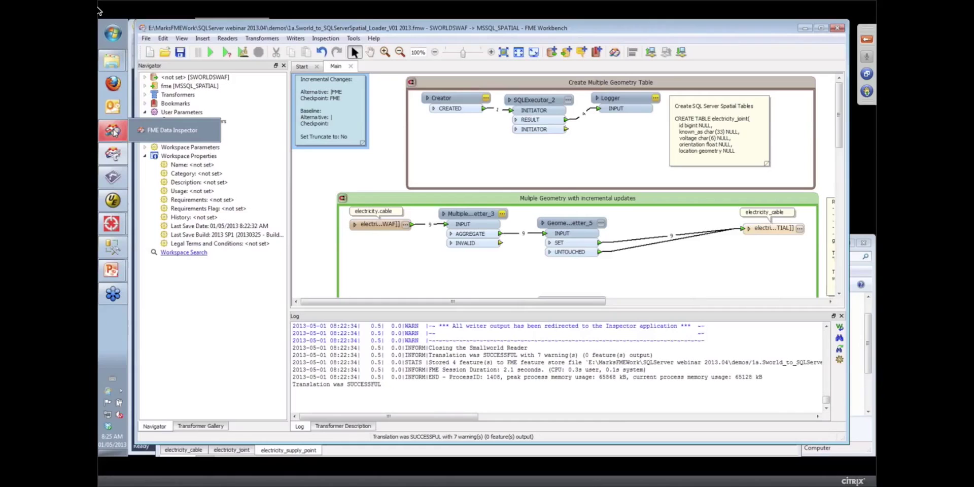
click(165, 131)
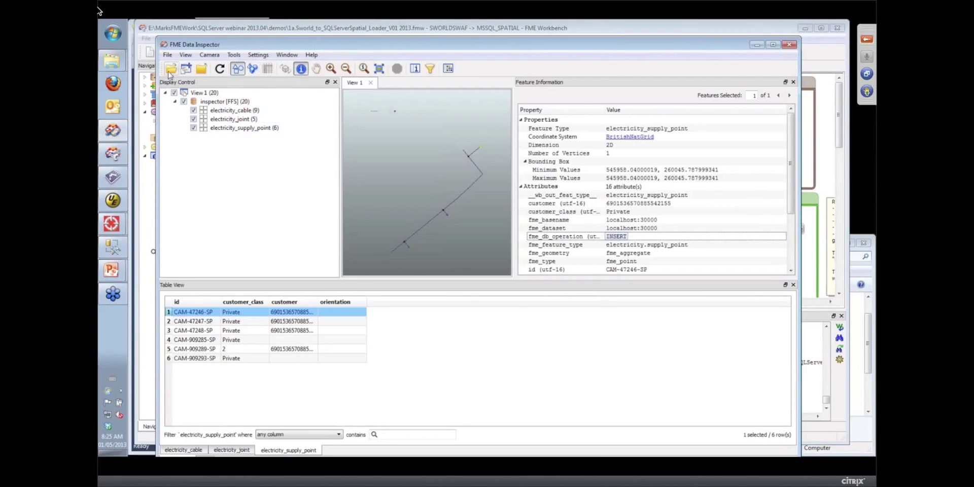
- Start a new dataset with the format set to Microsoft SQL Server Spatial
click(171, 68)
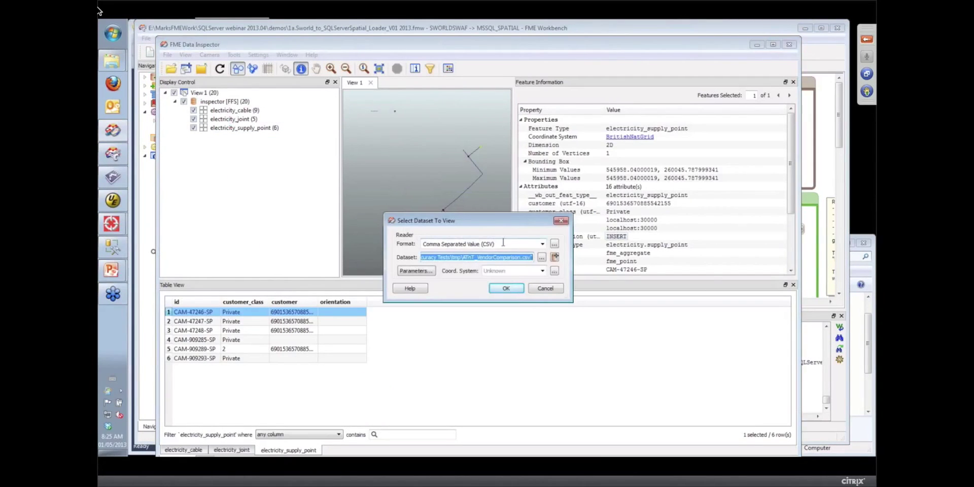
click(505, 244)
text(sql)
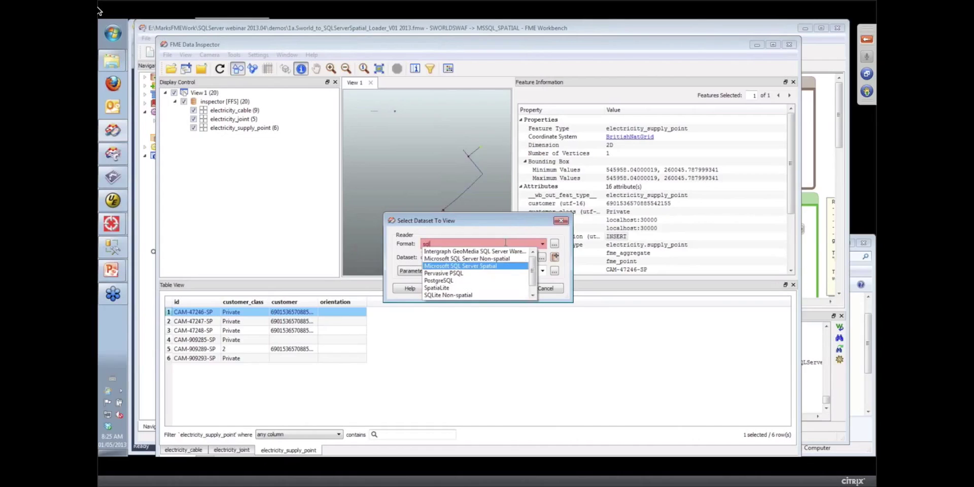
click(504, 266)
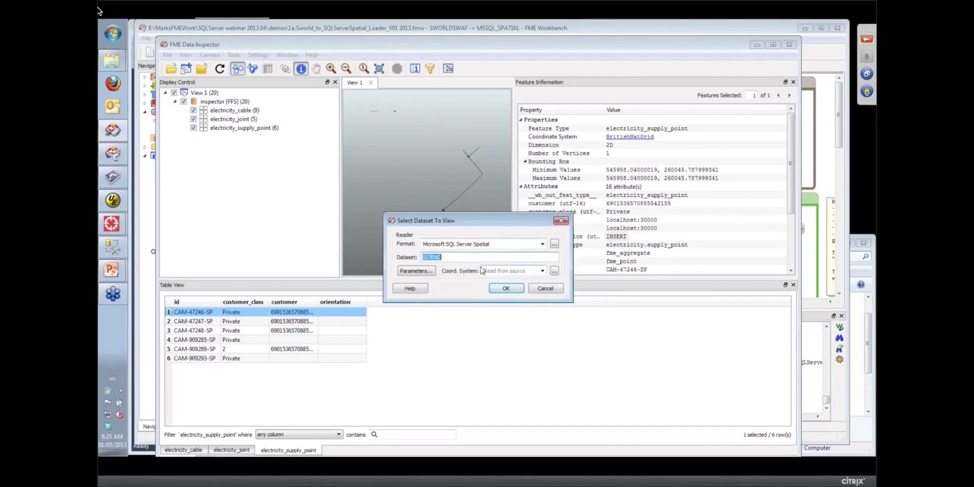
- Select the cable, joint, substation and supply_point tables, keeping Windows Authentication on
click(426, 272)
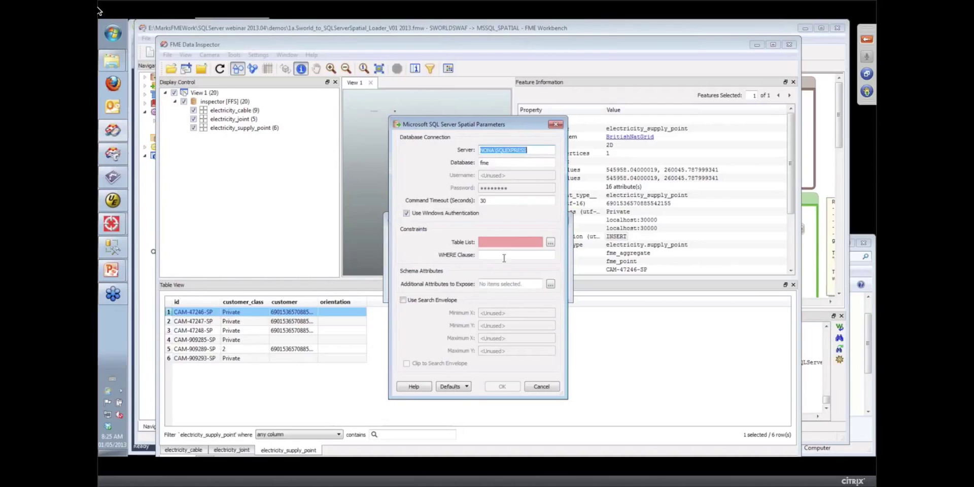
click(550, 242)
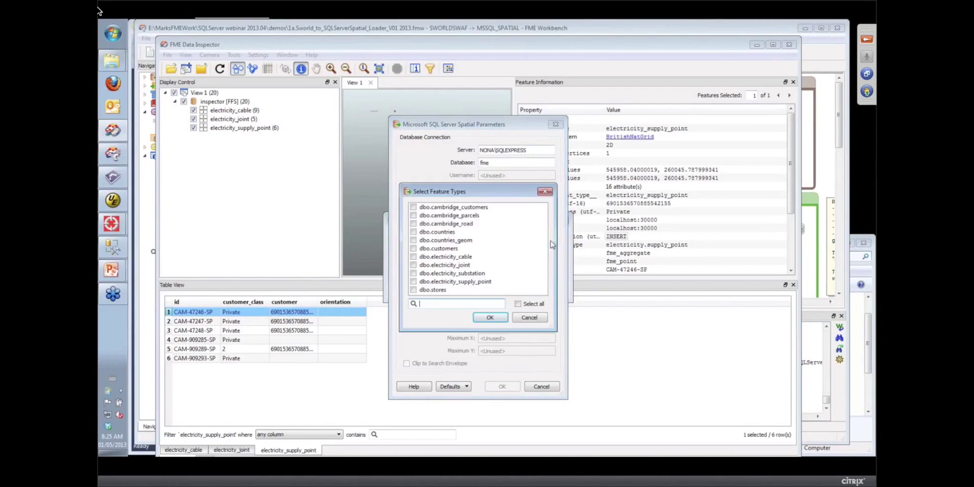
click(414, 258)
click(413, 265)
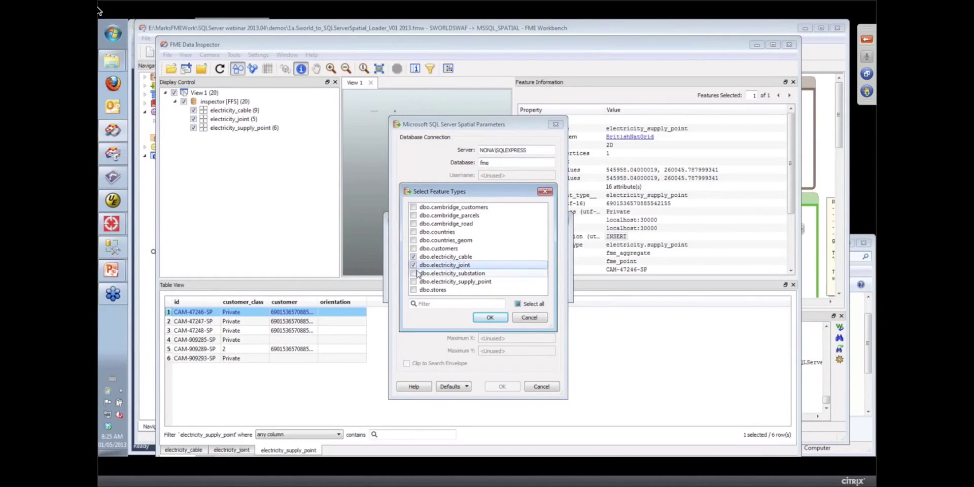
click(413, 273)
click(413, 282)
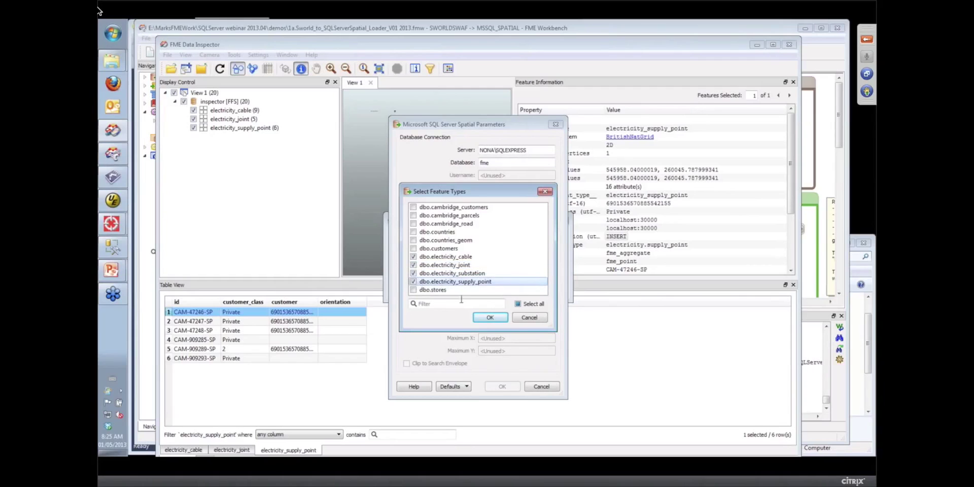
click(501, 318)
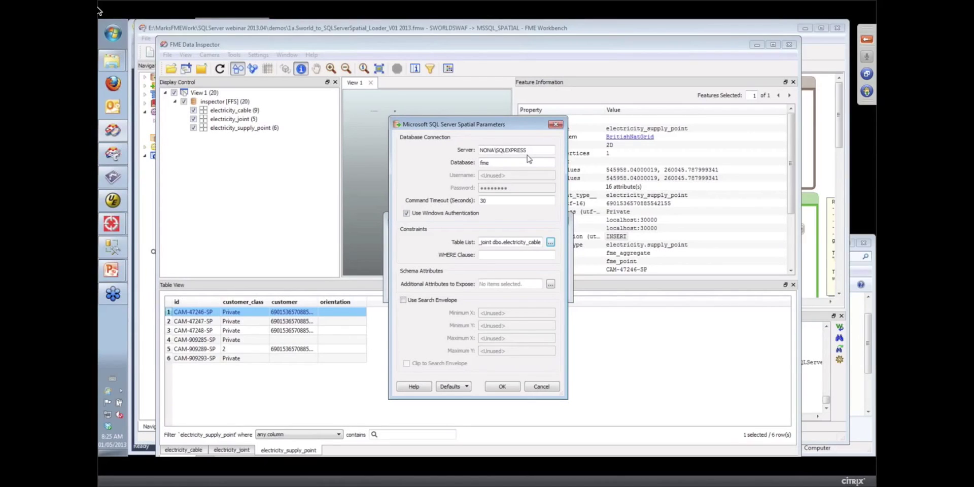
click(406, 214)
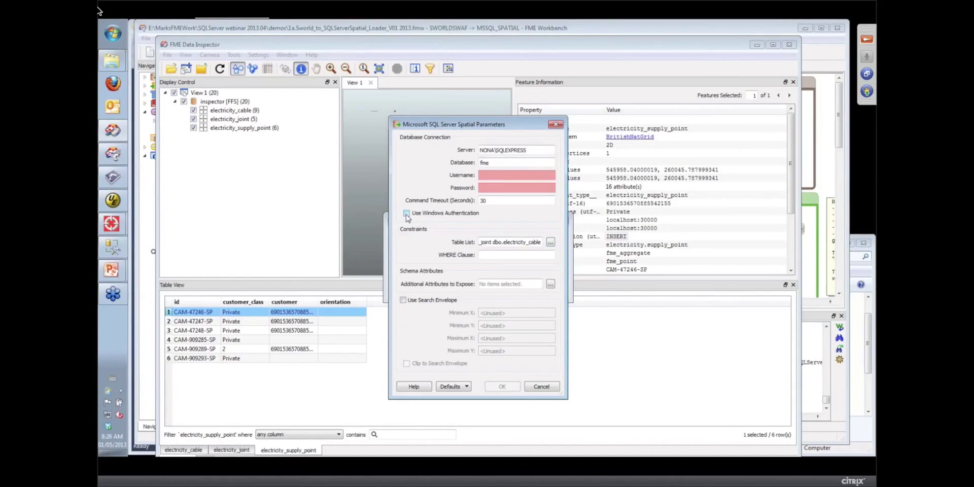
click(406, 213)
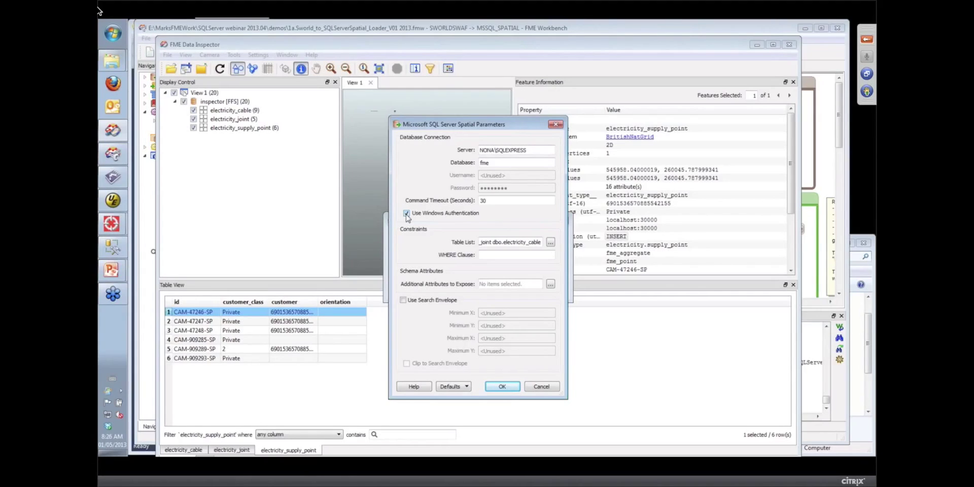
click(506, 388)
- Open the SQL Server electricity tables in a new view, pan and zoom into the network, then return to Workbench
click(514, 289)
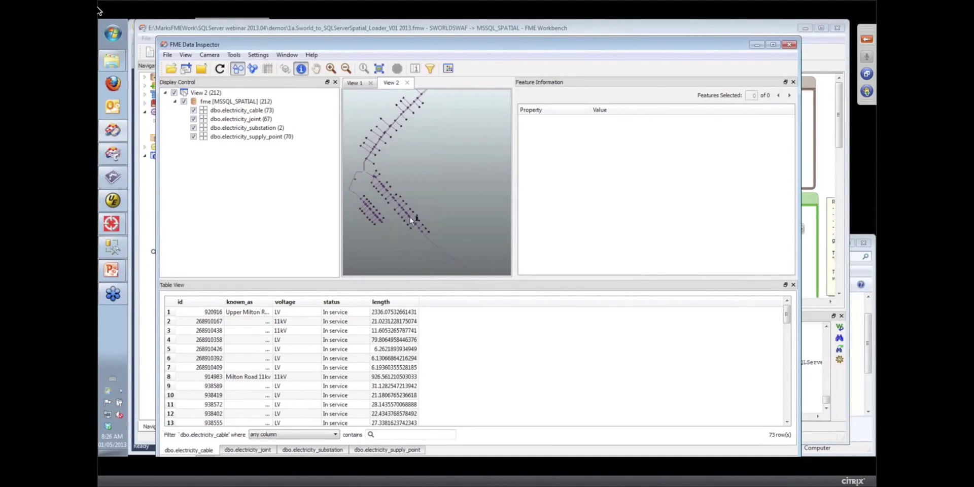
click(316, 68)
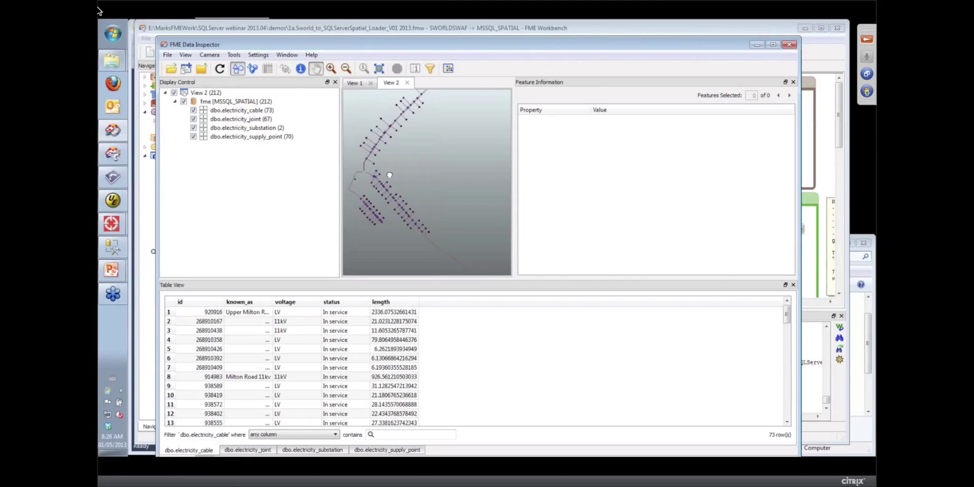
drag(389, 172, 433, 140)
scroll(425, 206, up, 3)
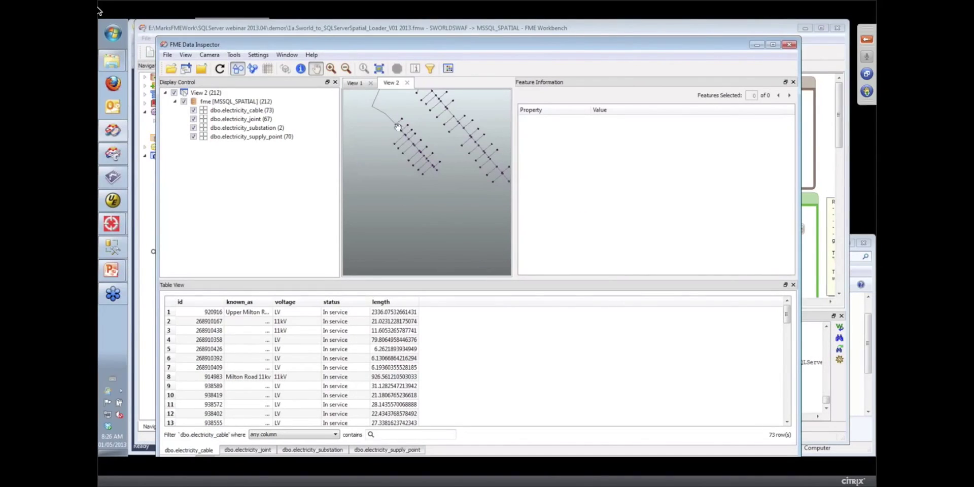
click(506, 29)
- Rerun the translation, then return to Data Inspector showing 73 cables, 67 joints, 2 substations, 70 supply points
click(210, 53)
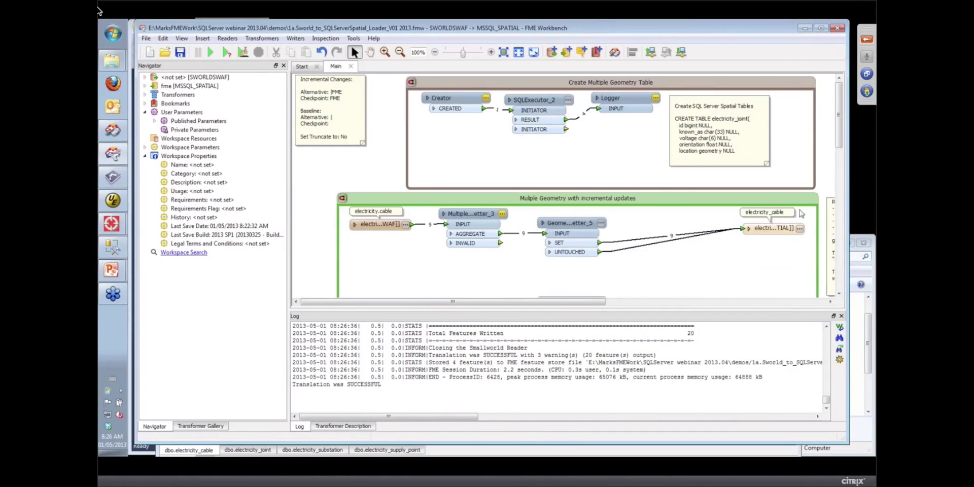
drag(839, 146, 844, 214)
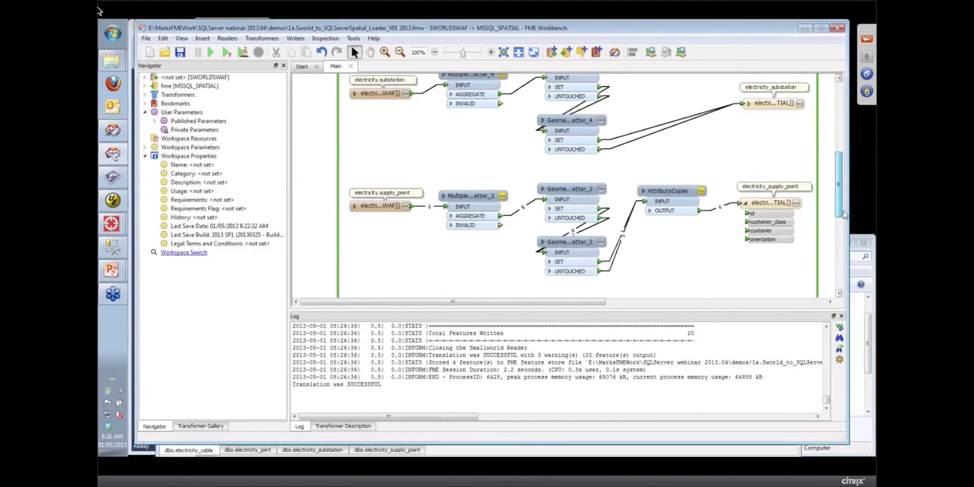
mouse_move(113, 273)
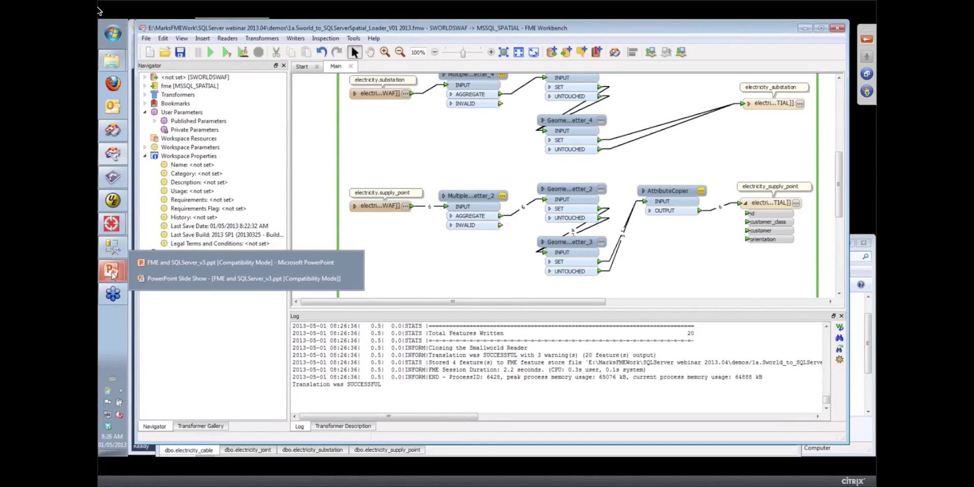
mouse_move(113, 133)
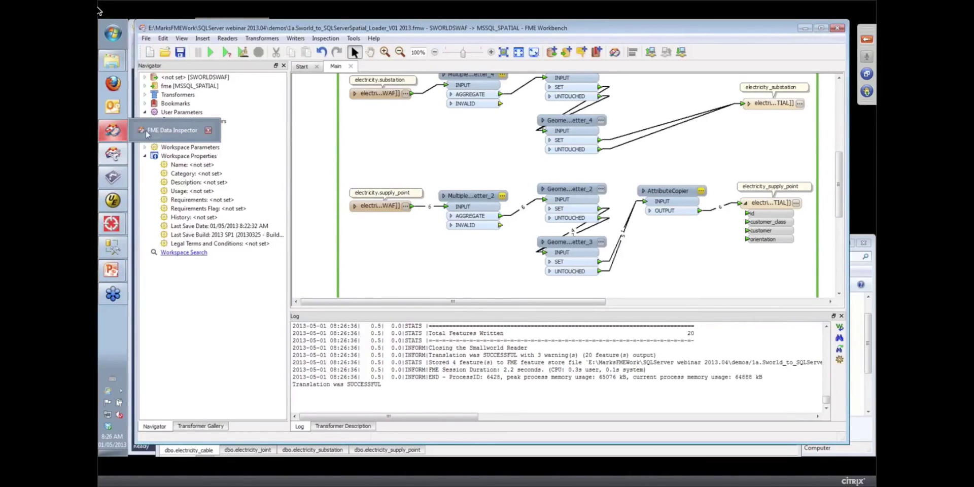
click(173, 130)
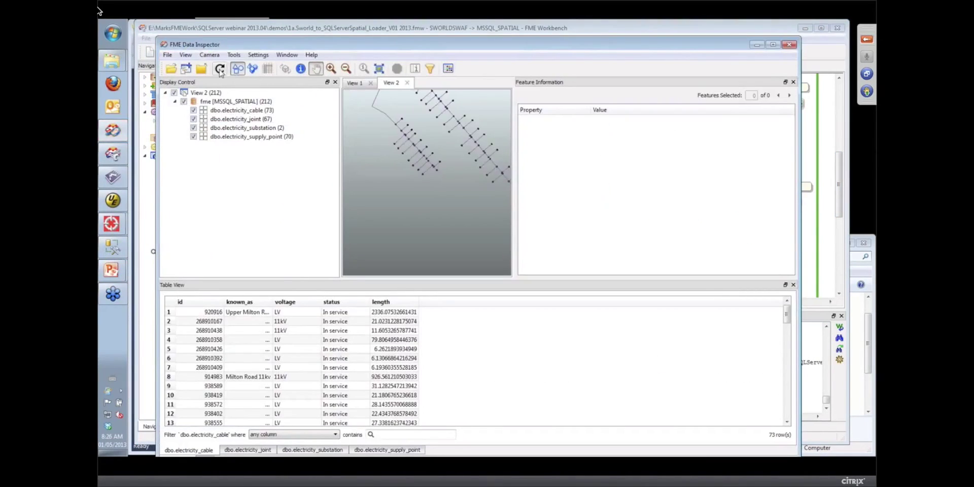
- Reload the SQL Server data (212 to 219 features) and inquire the new supply point's attributes
click(219, 68)
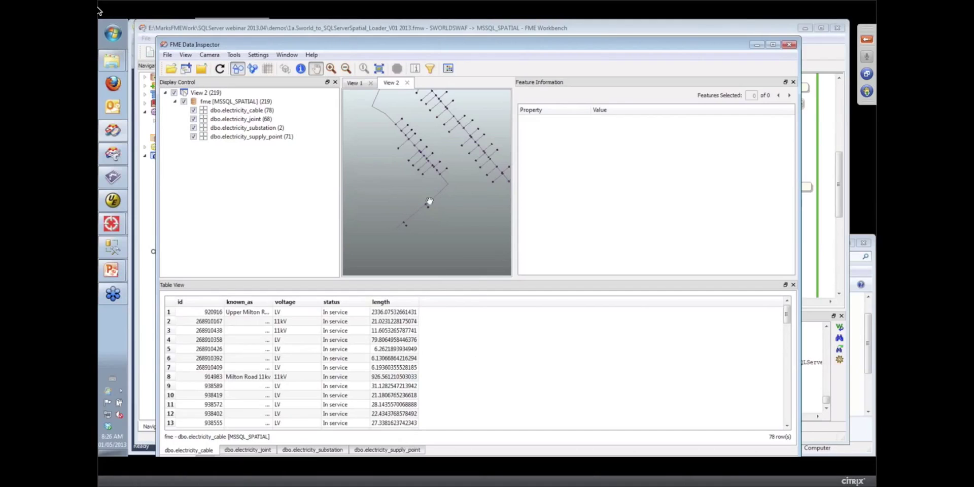
click(301, 69)
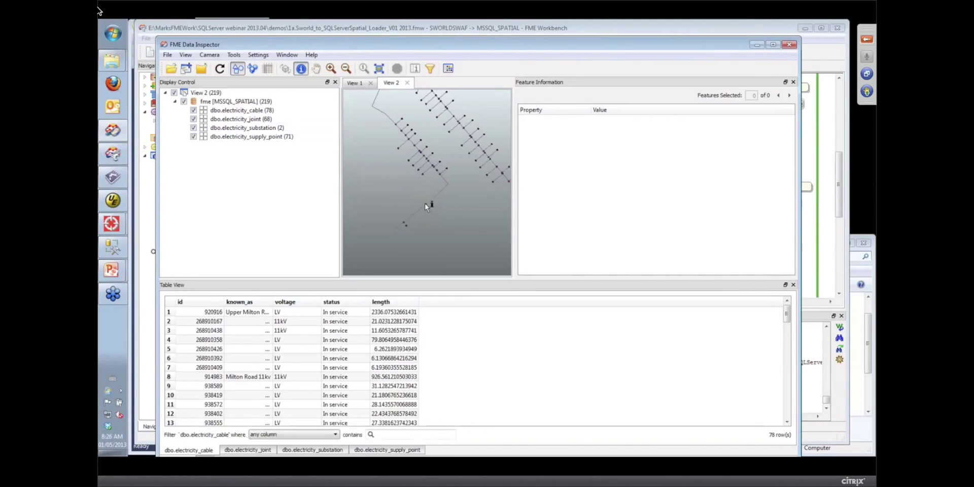
click(430, 209)
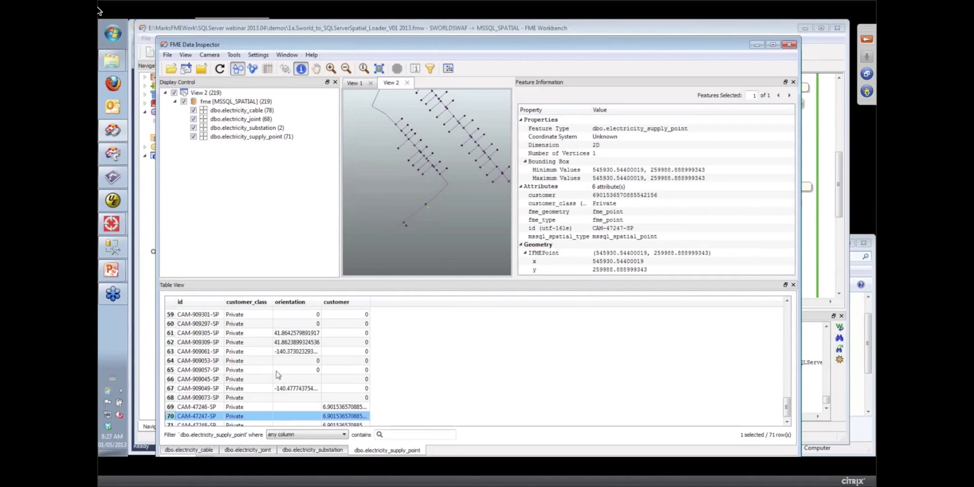
- Review the cable, joint and substation tables in Table View, widening the joint known_as column
click(184, 451)
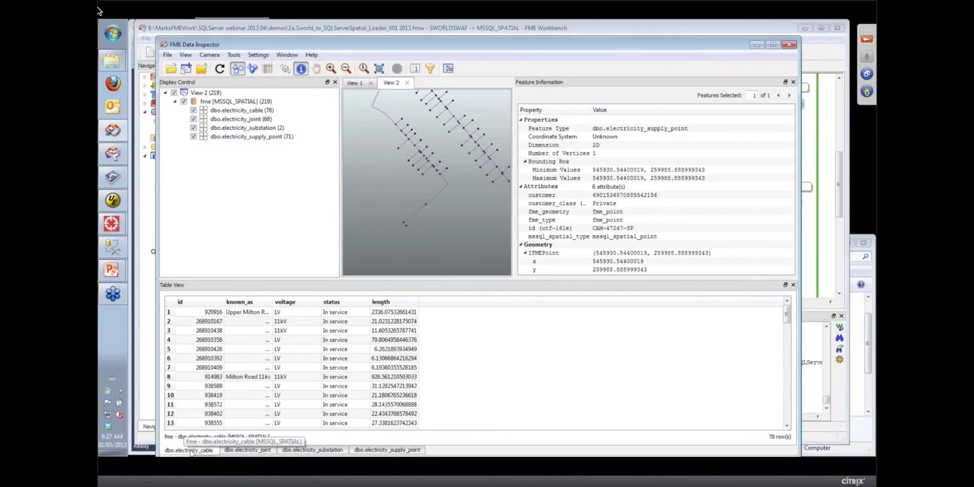
click(242, 450)
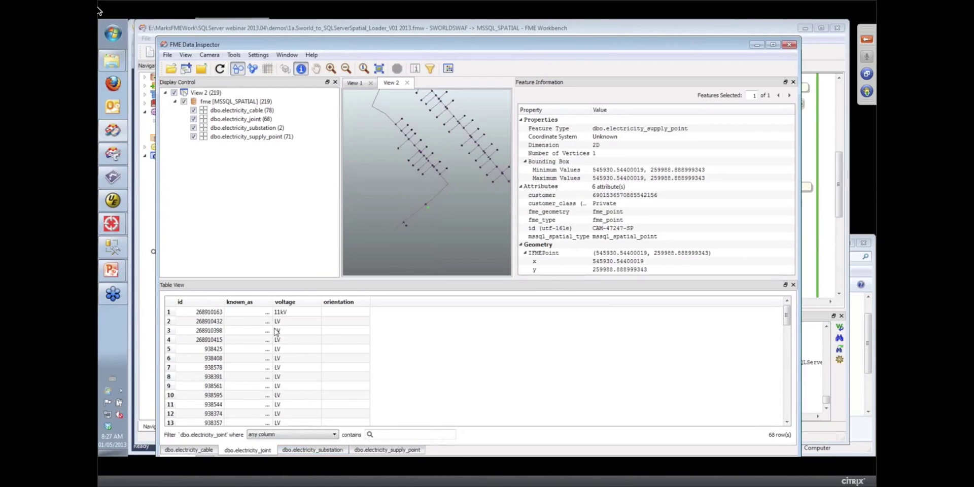
drag(271, 301, 299, 302)
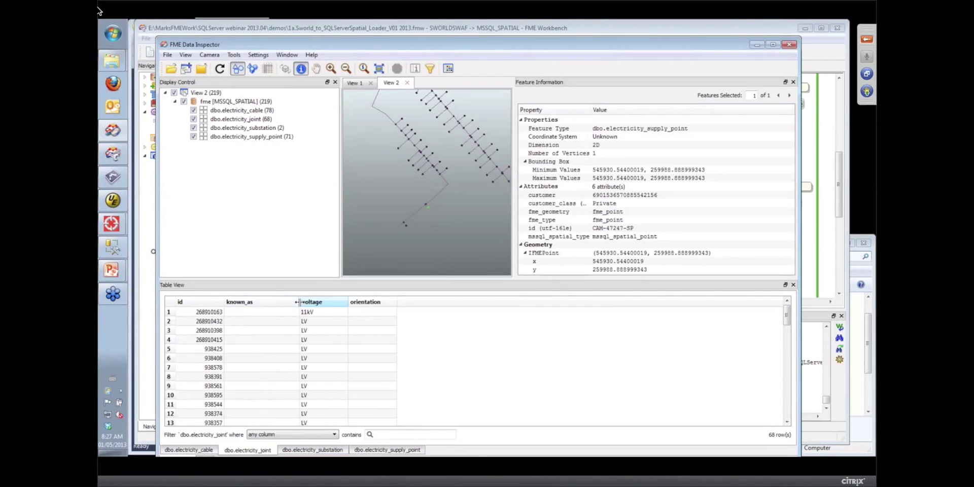
click(312, 450)
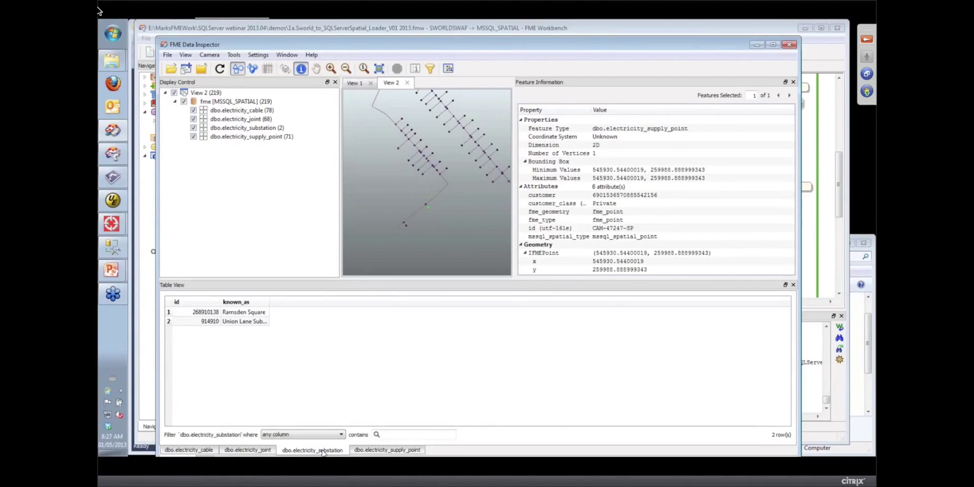
- Show the 78 cable rows sorted by voltage, with full known_as names and length fitted
click(199, 451)
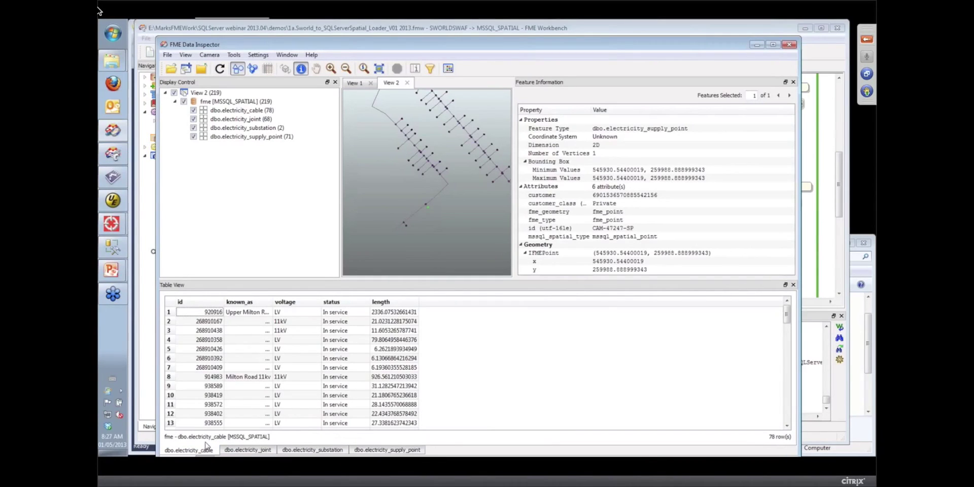
drag(274, 300, 312, 299)
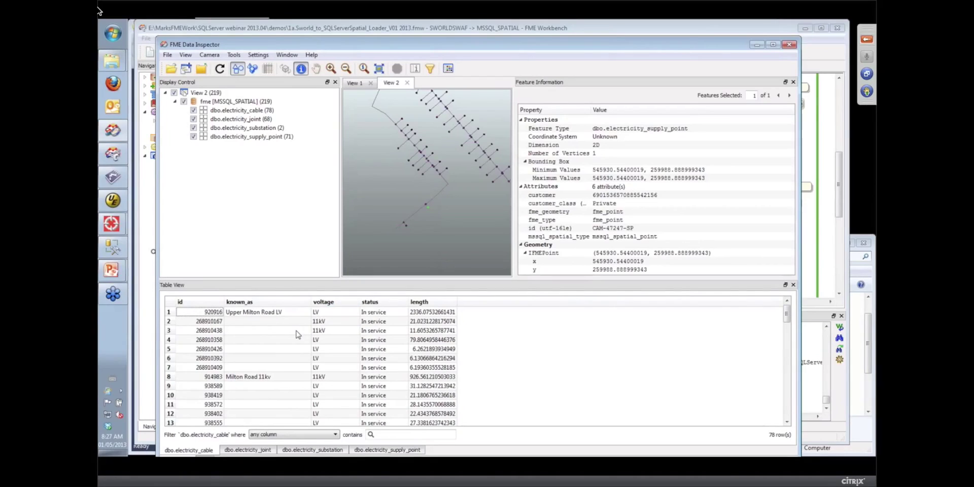
click(339, 303)
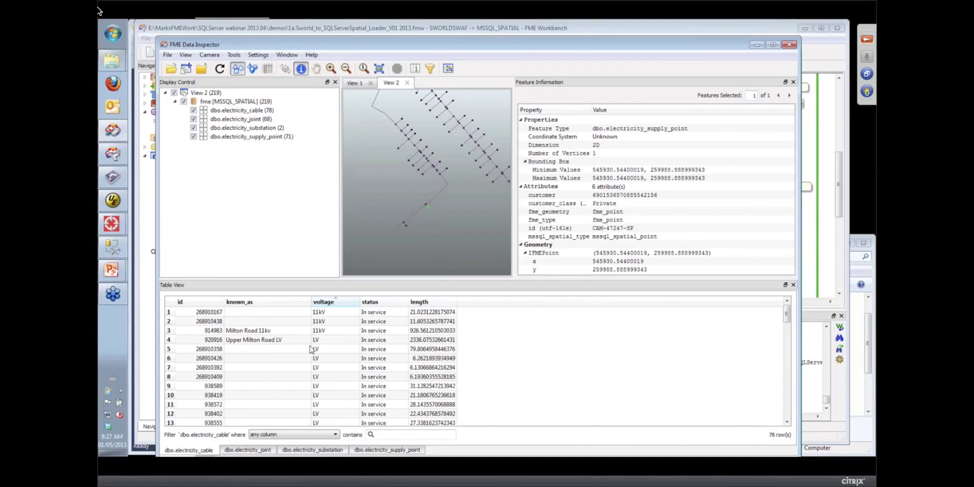
double_click(457, 304)
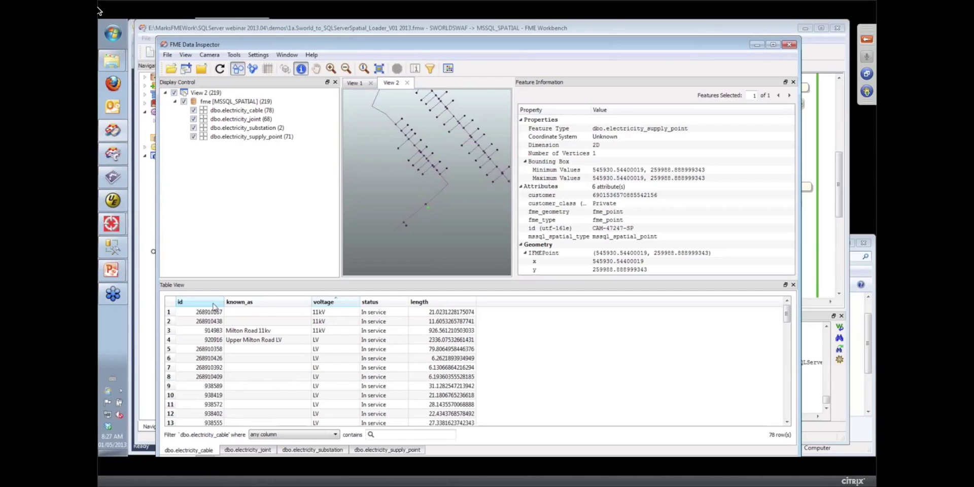
- In Workbench, review the FME Options Runtime and Workbench pages and cancel without changes
click(365, 34)
click(352, 39)
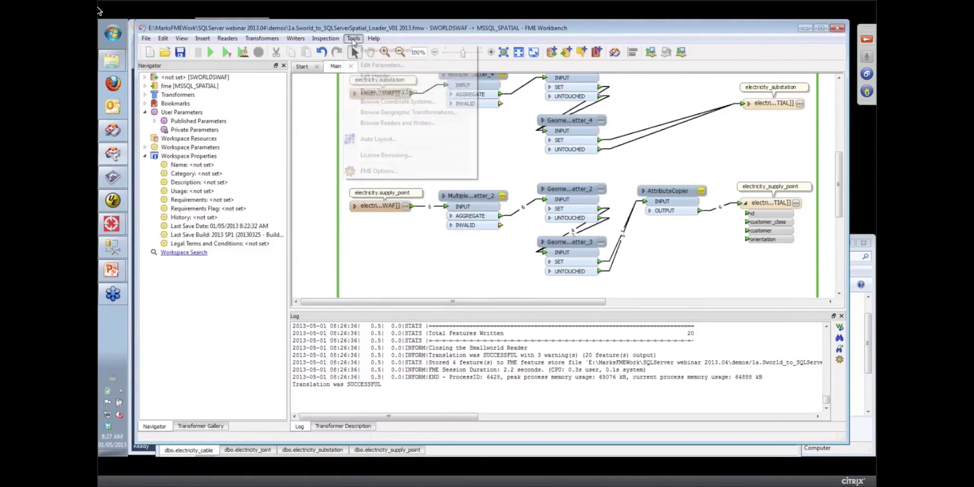
click(369, 175)
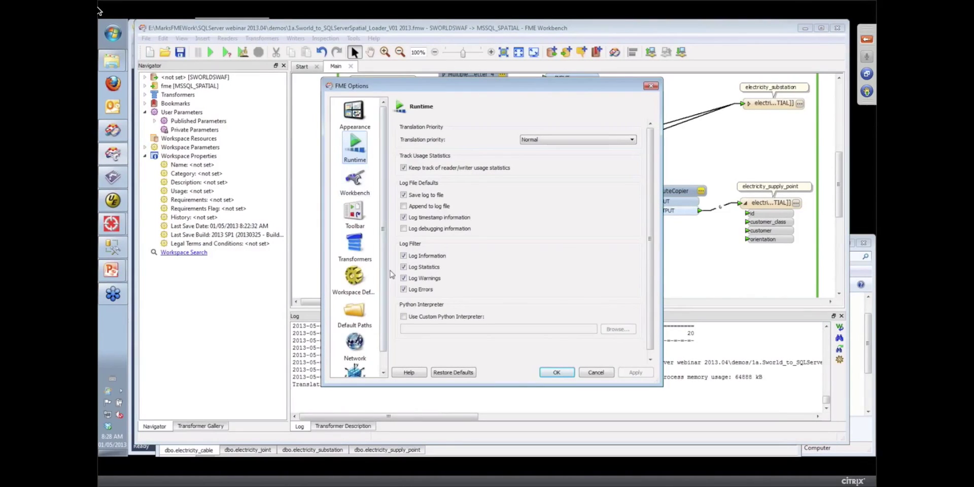
click(361, 184)
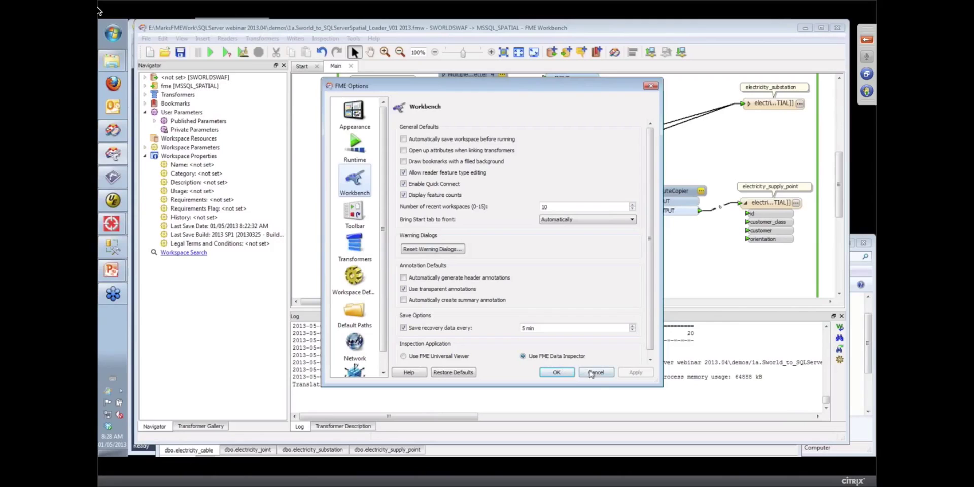
click(595, 373)
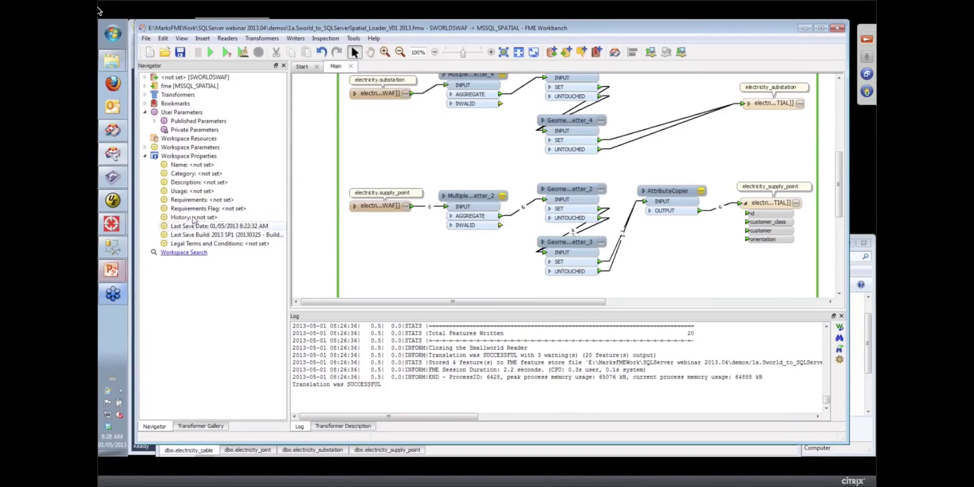
- Keep the workspace open and expand fme [MSSQL_SPATIAL]: Writer Mode UPDATE, Bulk Insert Yes, interval 500
click(350, 66)
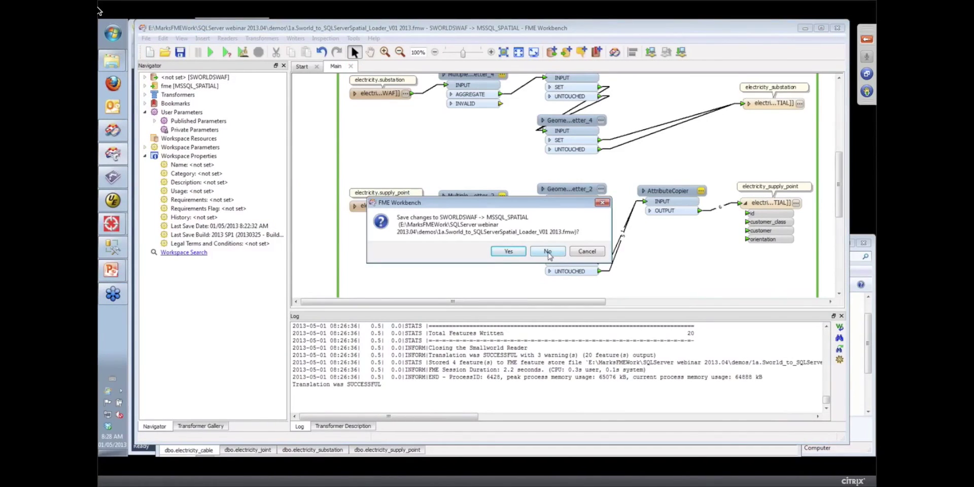
click(589, 252)
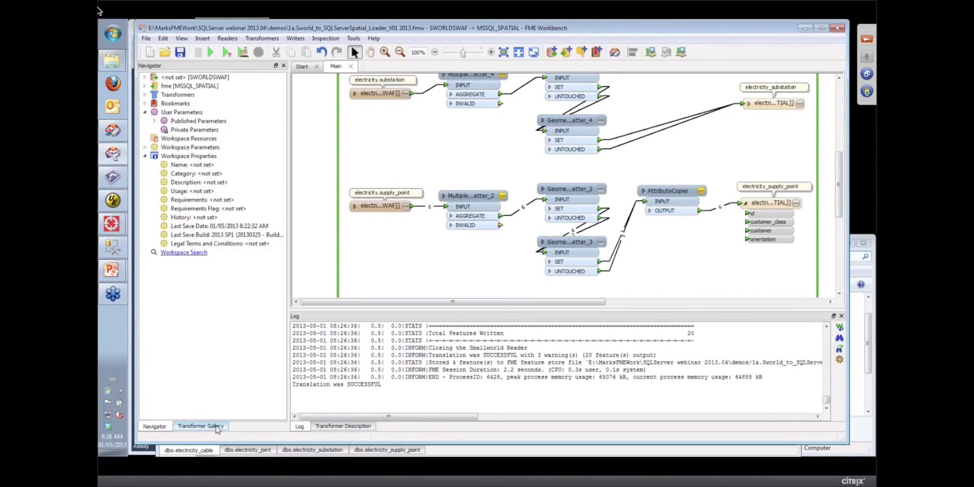
click(217, 427)
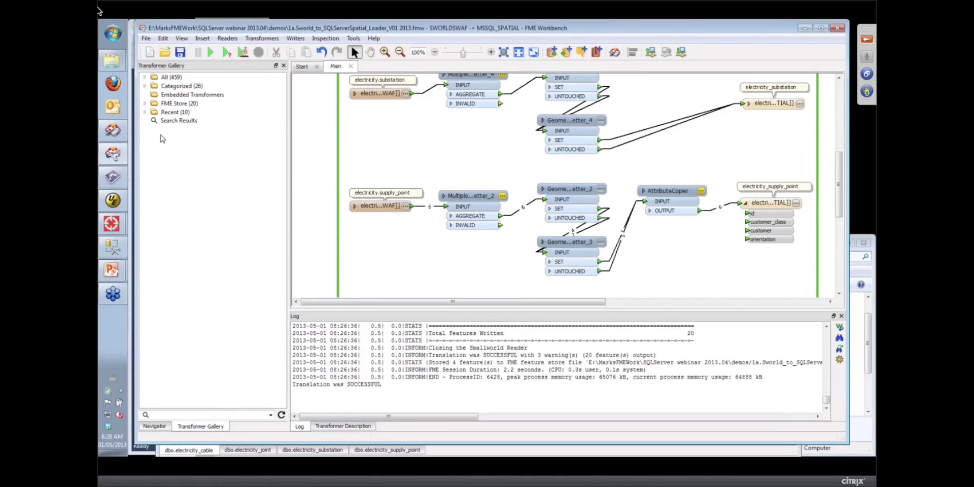
click(150, 427)
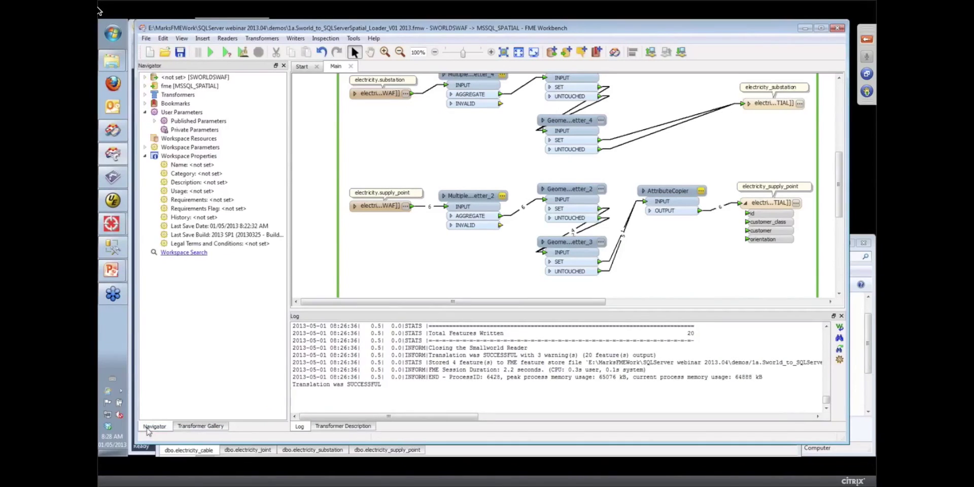
click(146, 86)
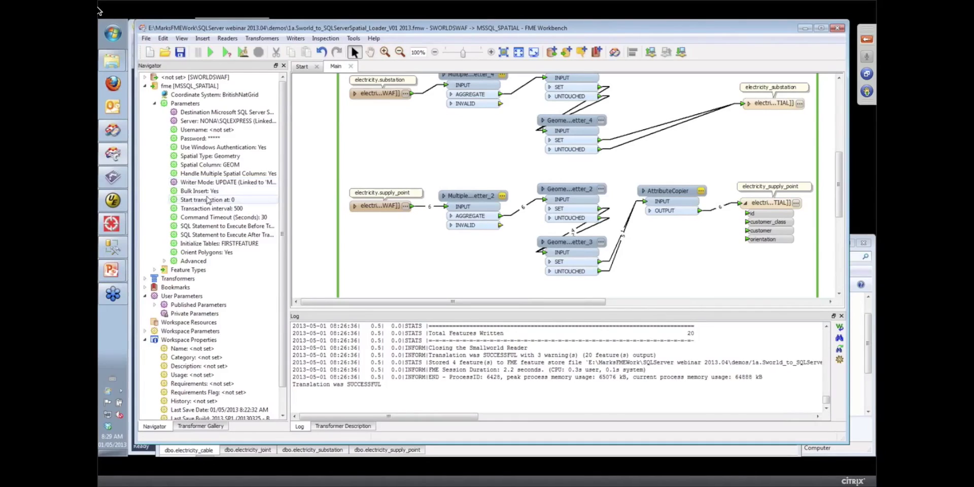
mouse_move(120, 276)
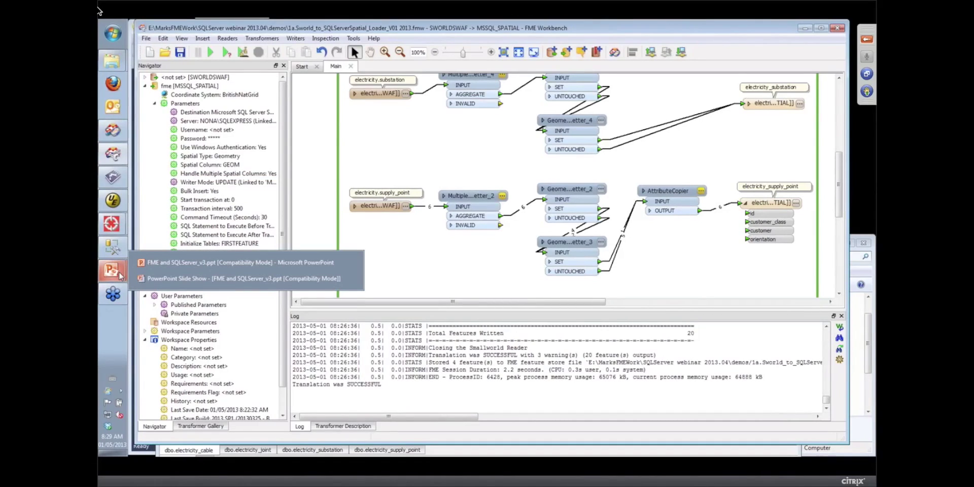
- Show electricity_supply_point's format parameters: INHERIT_FROM_WRITER mode, SQL key column id, Drop Table First No
click(796, 203)
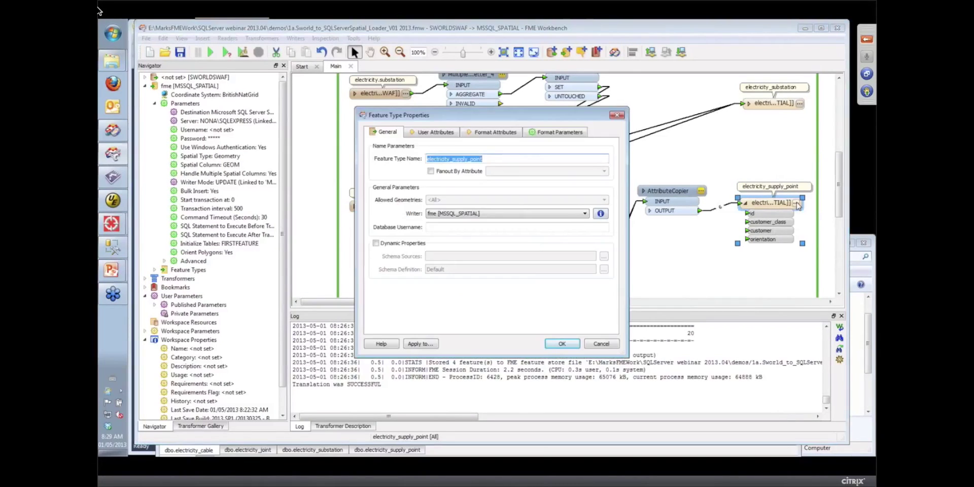
click(558, 132)
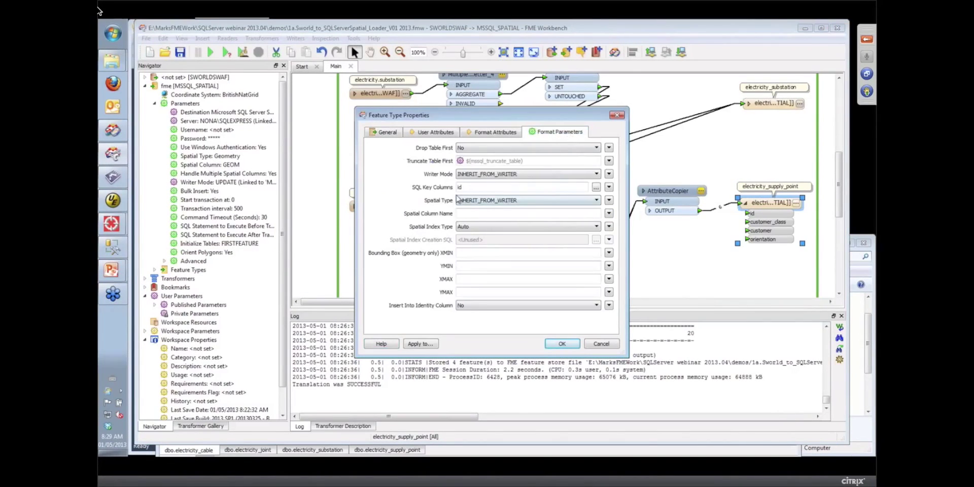